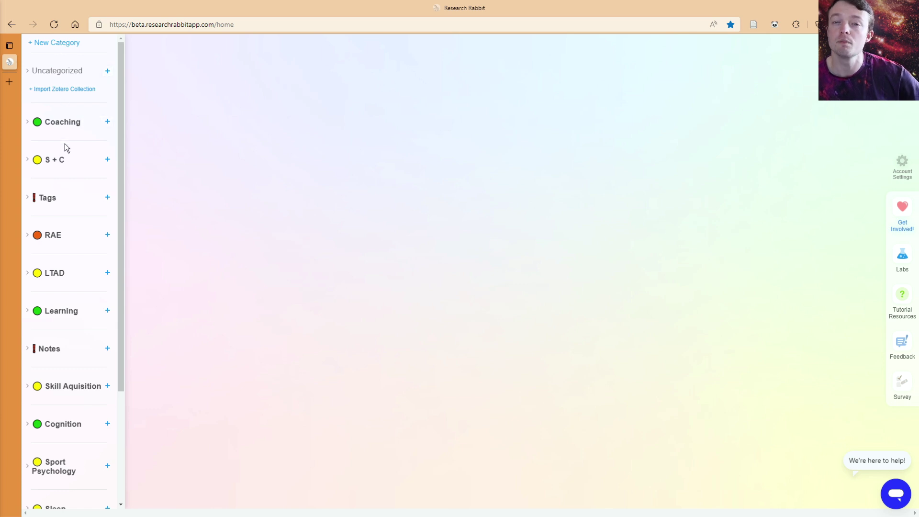
Open the public Bisexual+ POC & Mental Health collection from the sidebar's Public Collections list.
{"action": "scroll", "coordinate": [64, 144], "scroll_direction": "down", "scroll_amount": 3}
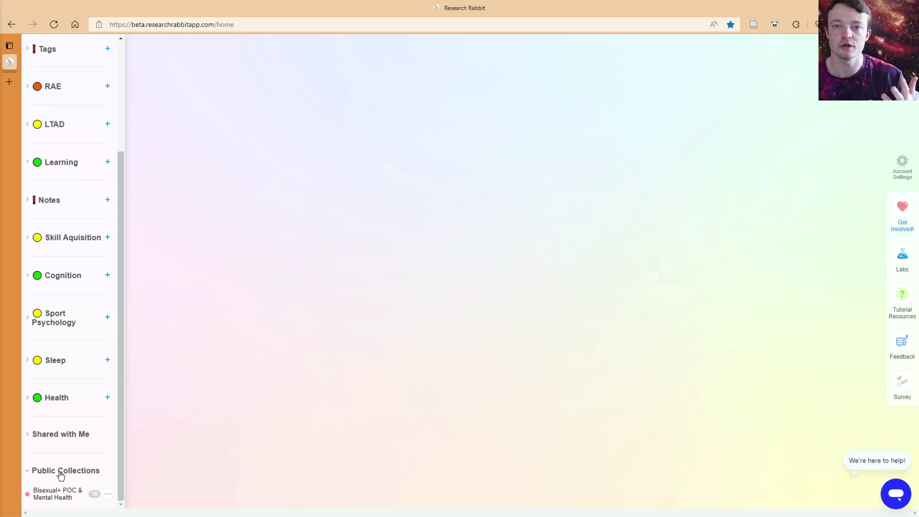
{"action": "left_click", "coordinate": [57, 494]}
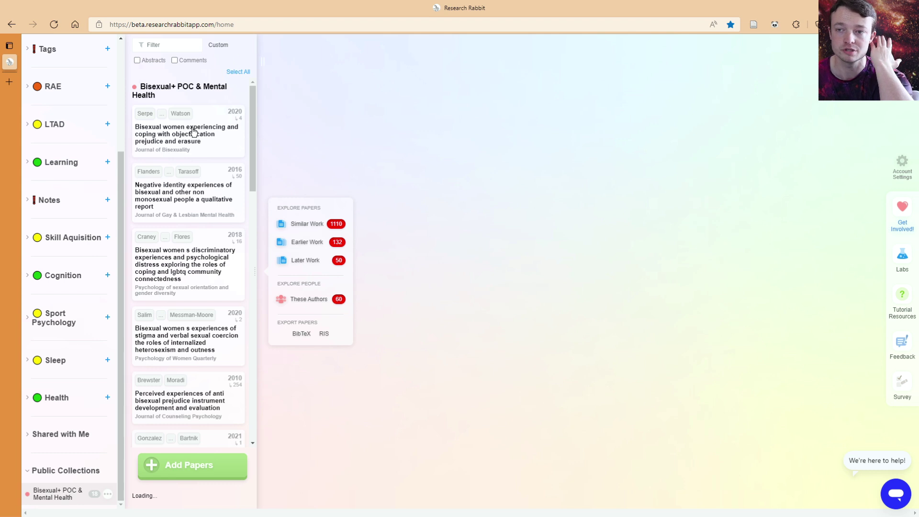
{"action": "left_click", "coordinate": [154, 45]}
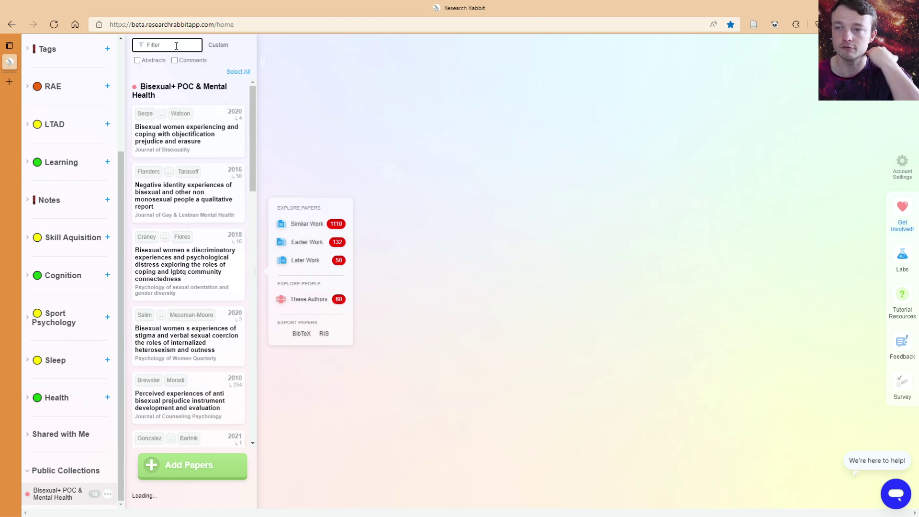
{"action": "left_click", "coordinate": [218, 47]}
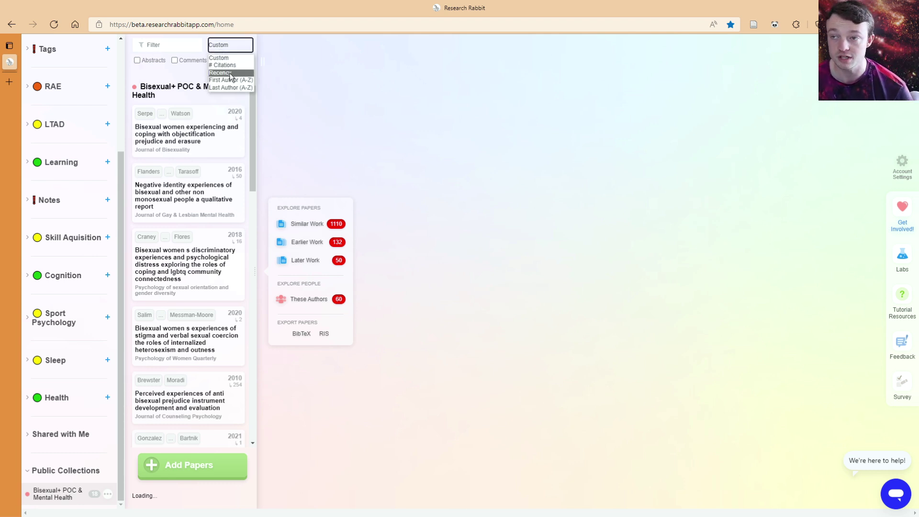
{"action": "left_click", "coordinate": [173, 72]}
{"action": "left_click", "coordinate": [138, 60]}
{"action": "left_click", "coordinate": [137, 61]}
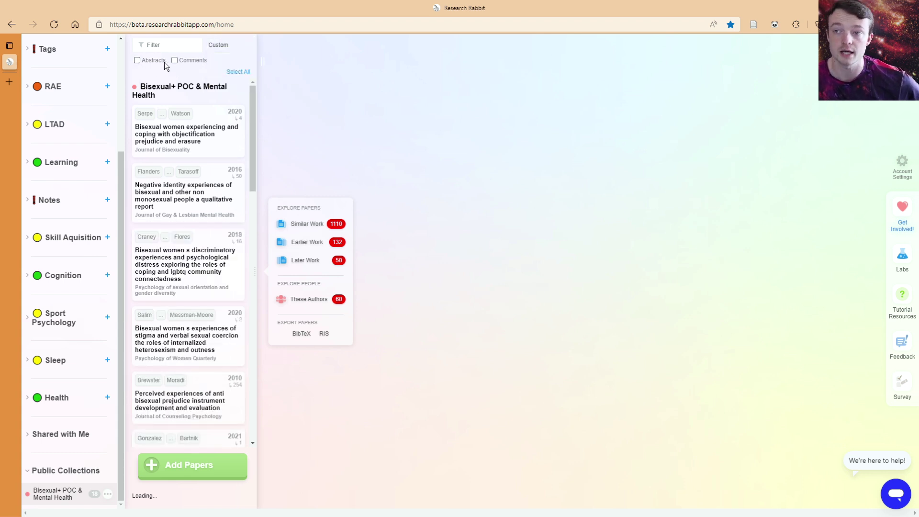
{"action": "scroll", "coordinate": [176, 210], "scroll_direction": "down", "scroll_amount": 15}
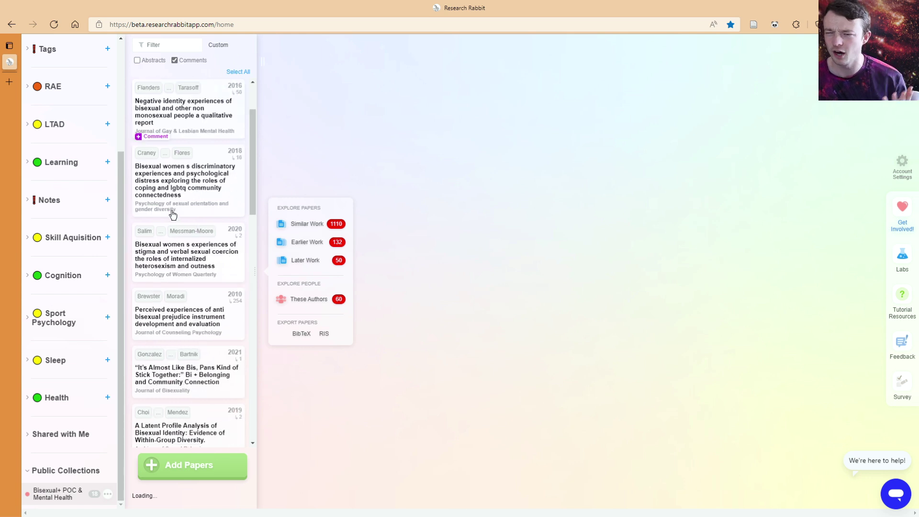
{"action": "scroll", "coordinate": [176, 211], "scroll_direction": "up", "scroll_amount": 15}
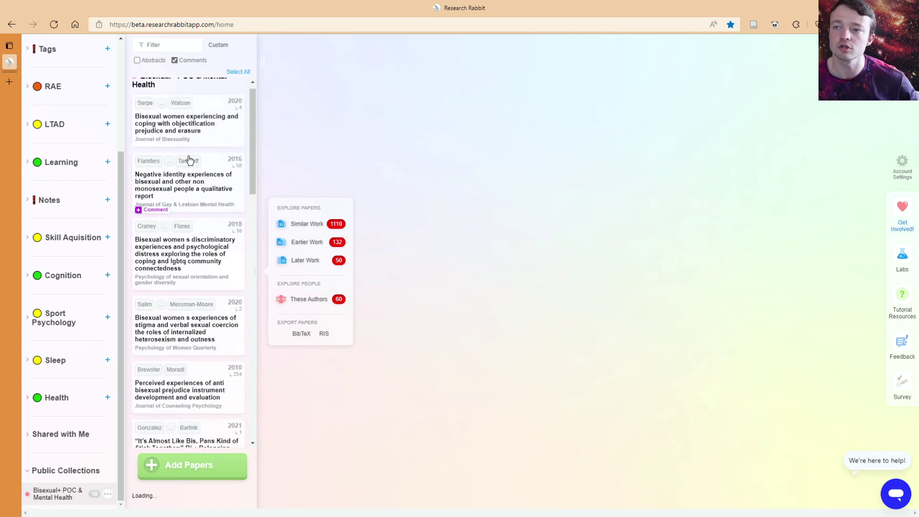
{"action": "left_click", "coordinate": [175, 60]}
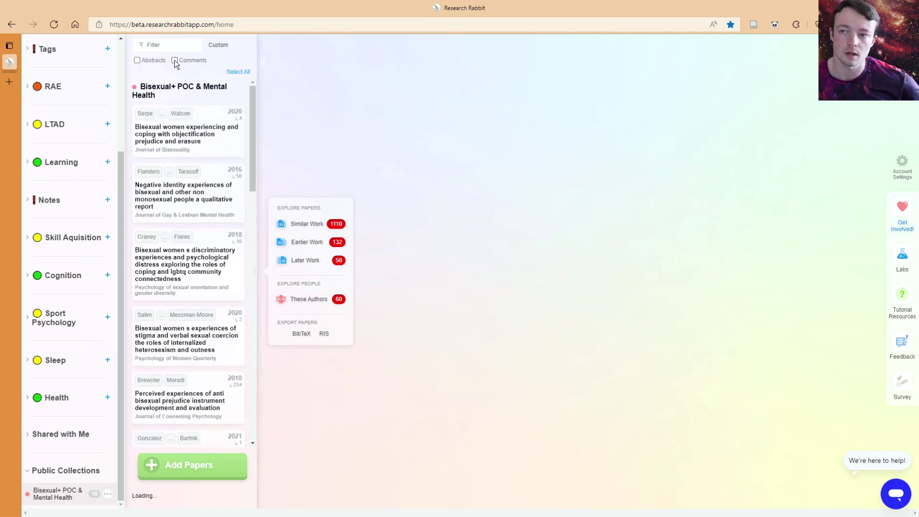
{"action": "left_click", "coordinate": [238, 72]}
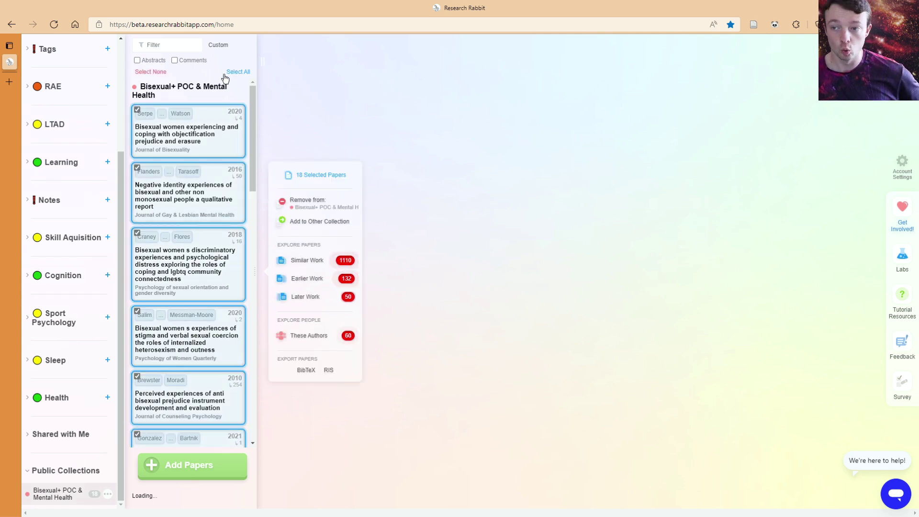
{"action": "left_click", "coordinate": [155, 71]}
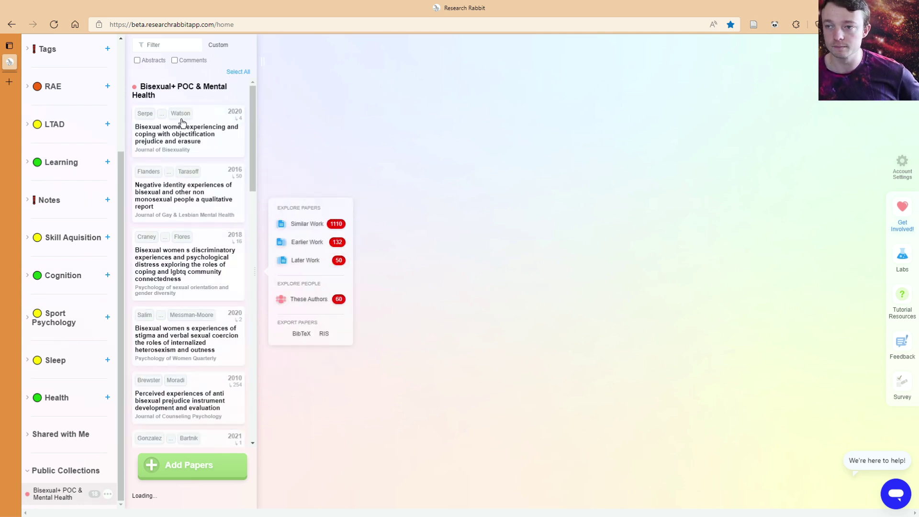
Select the 2016 negative identity, 2018 discriminatory experiences and 2020 stigma and coercion papers.
{"action": "left_click", "coordinate": [187, 126]}
{"action": "left_click", "coordinate": [204, 194]}
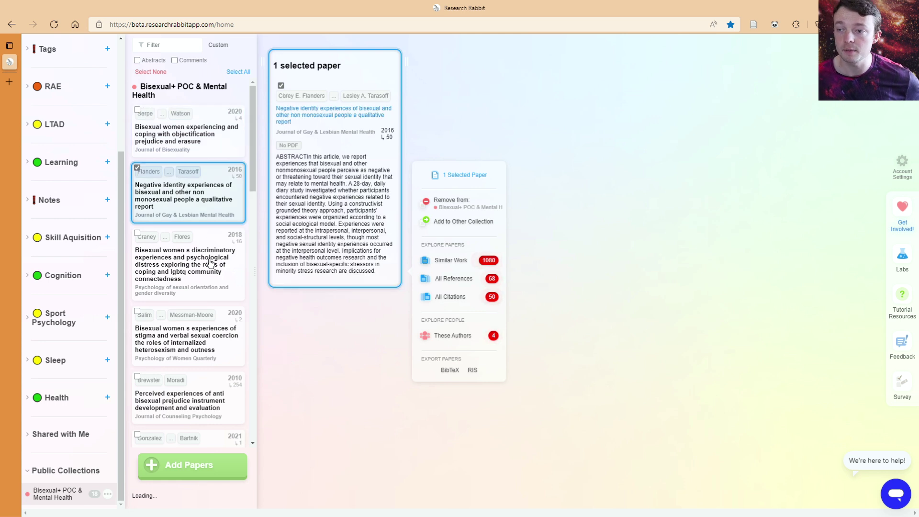
{"action": "left_click", "coordinate": [206, 259], "text": "shift"}
{"action": "left_click", "coordinate": [195, 340], "text": "shift"}
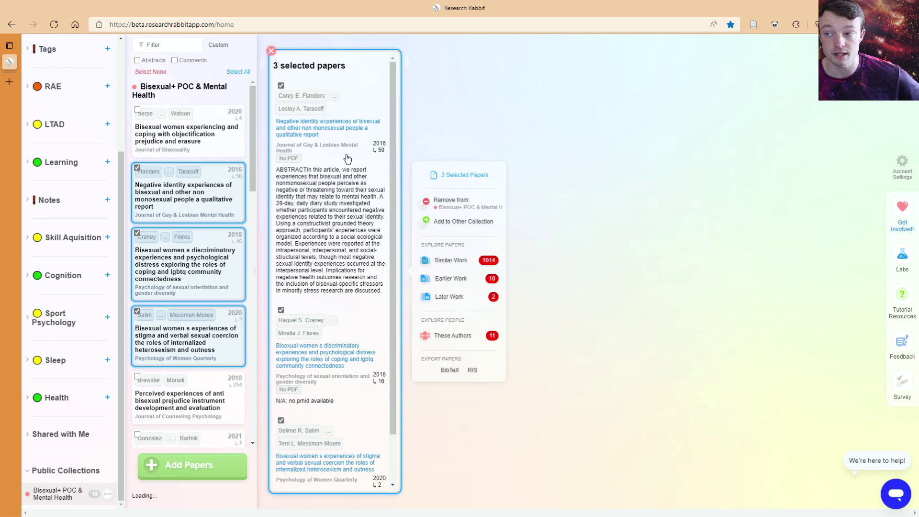
Explore Similar Work, Earlier Work, Later Work and These Authors for the three selected papers.
{"action": "scroll", "coordinate": [344, 180], "scroll_direction": "down", "scroll_amount": 1}
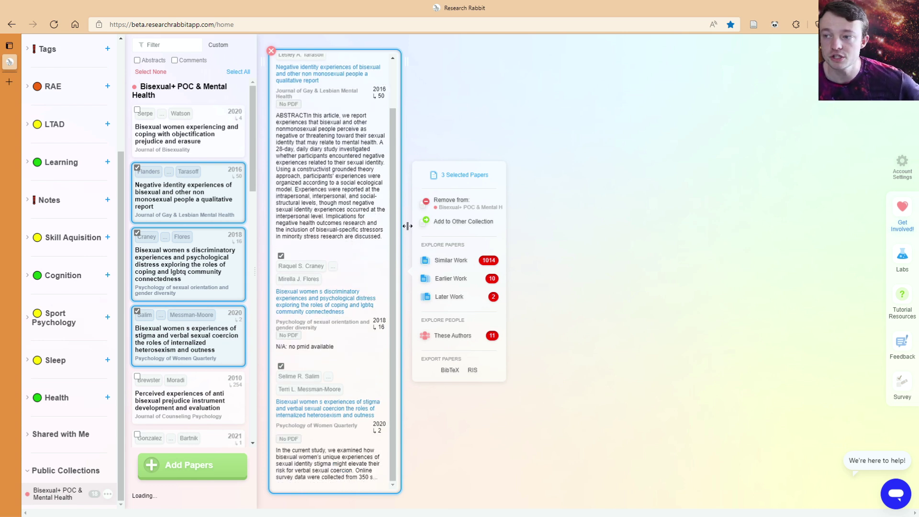
{"action": "left_click", "coordinate": [450, 263]}
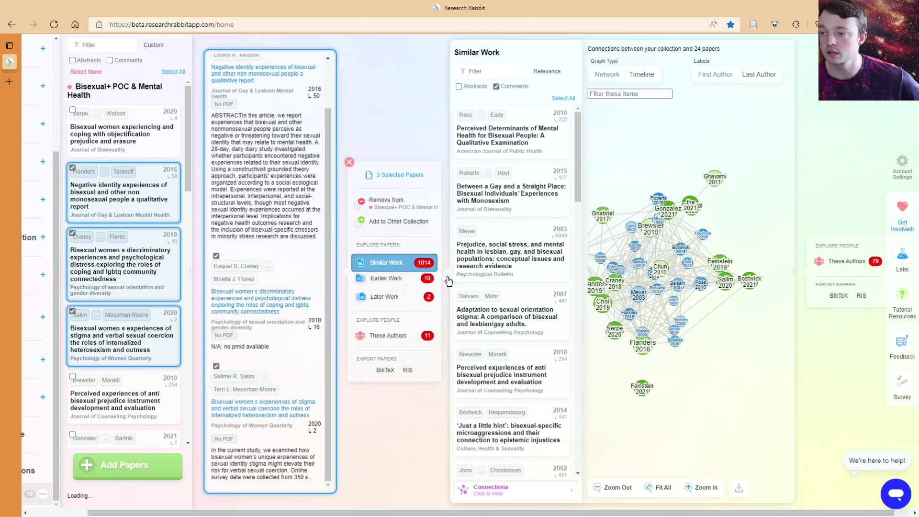
{"action": "left_click", "coordinate": [483, 251]}
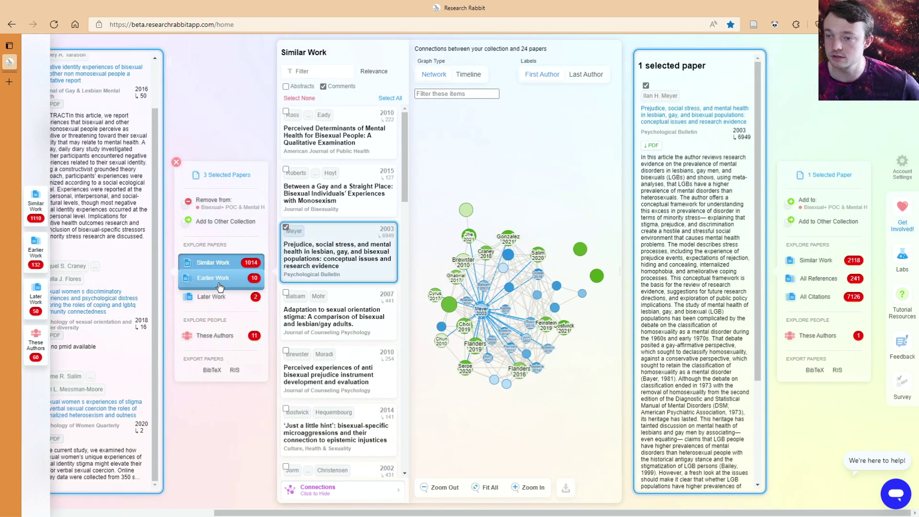
{"action": "left_click", "coordinate": [213, 278]}
{"action": "left_click", "coordinate": [369, 297]}
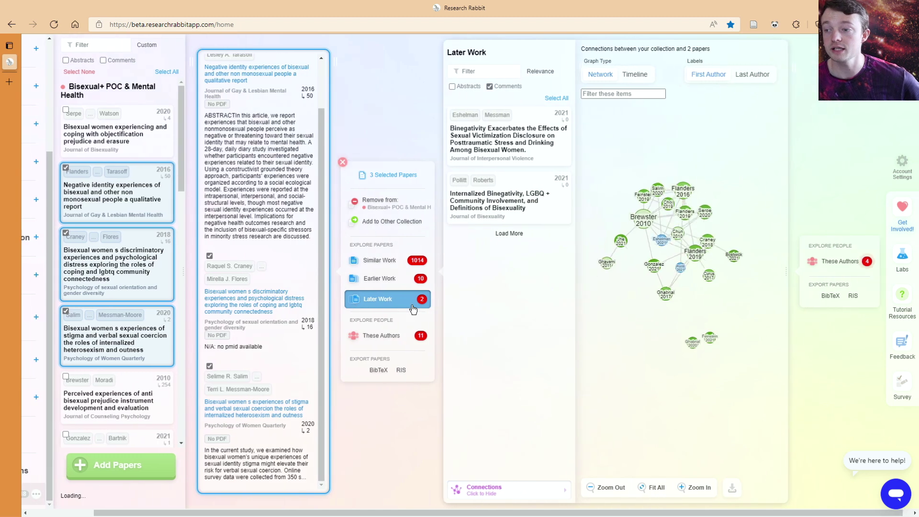
{"action": "left_click", "coordinate": [369, 335]}
Show the 17-publication Kansas City author's published work as a Timeline labelled by Last Author.
{"action": "scroll", "coordinate": [575, 191], "scroll_direction": "down", "scroll_amount": 3}
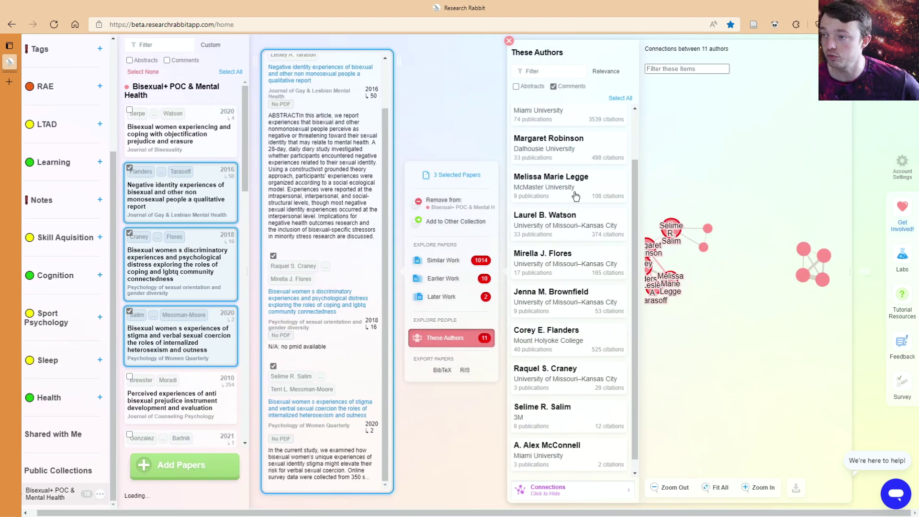
{"action": "left_click", "coordinate": [550, 252]}
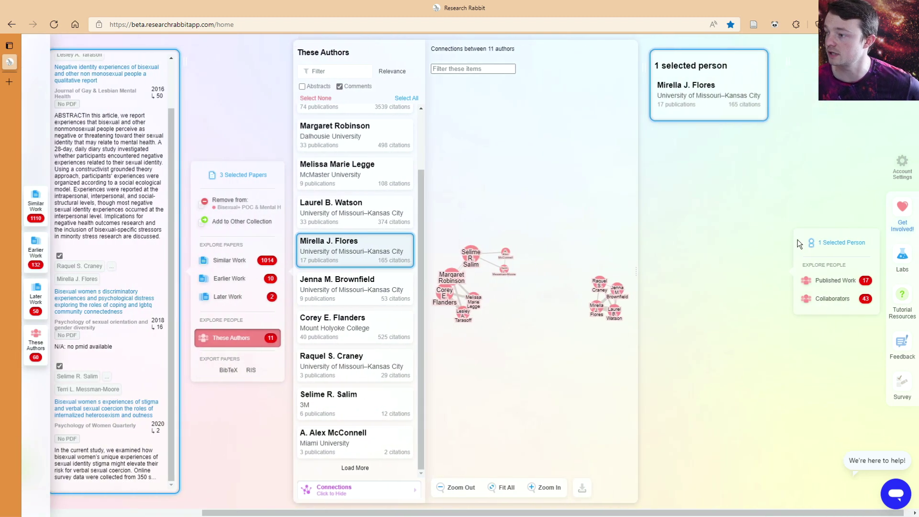
{"action": "left_click", "coordinate": [835, 280]}
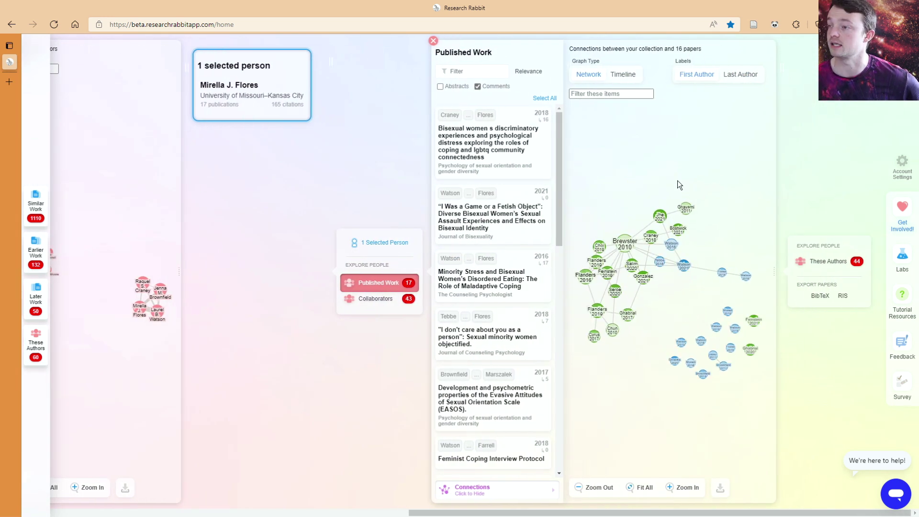
{"action": "left_click", "coordinate": [620, 73]}
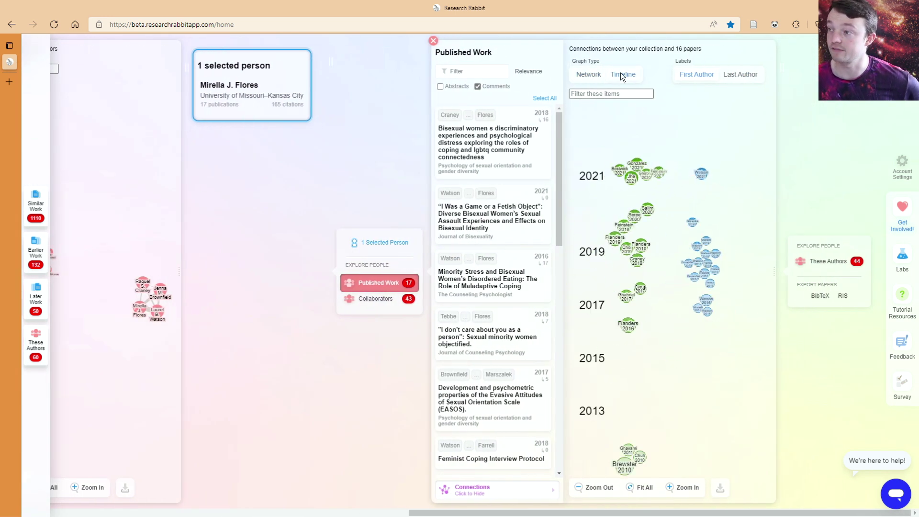
{"action": "left_click", "coordinate": [733, 76]}
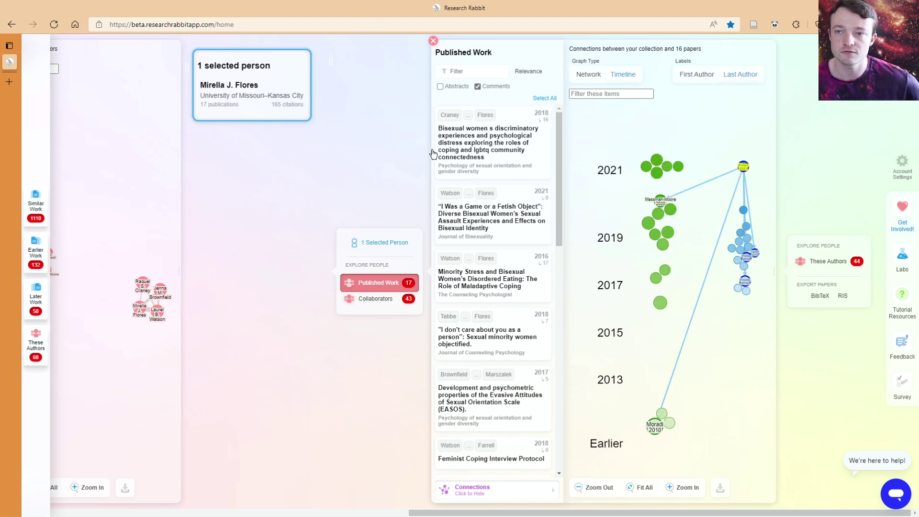
{"action": "left_click_drag", "start_coordinate": [467, 511], "coordinate": [87, 481]}
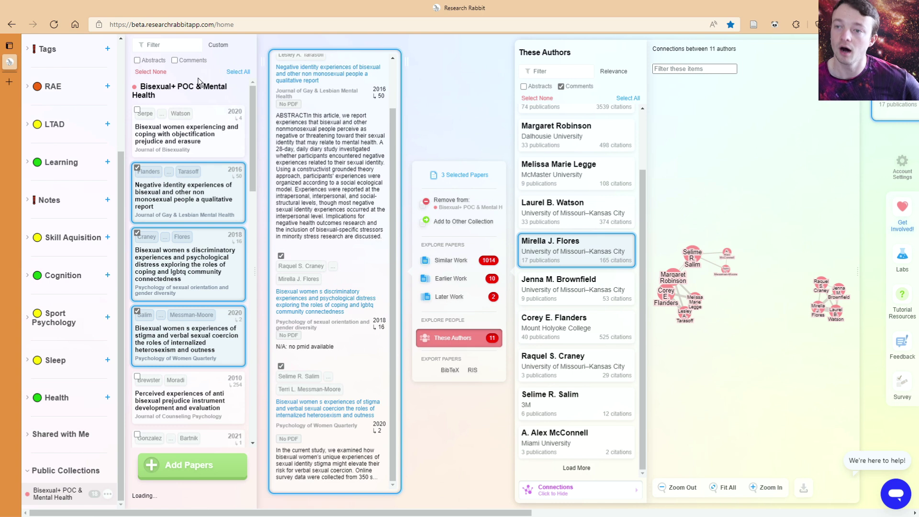
Clear the selection, search 'spor' and try adding the concussion consensus paper to the collection.
{"action": "left_click", "coordinate": [152, 72]}
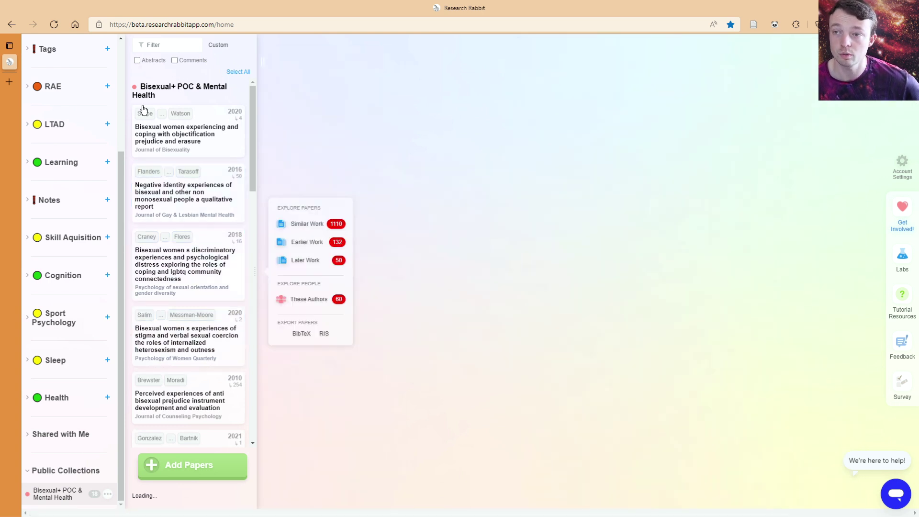
{"action": "left_click", "coordinate": [190, 468]}
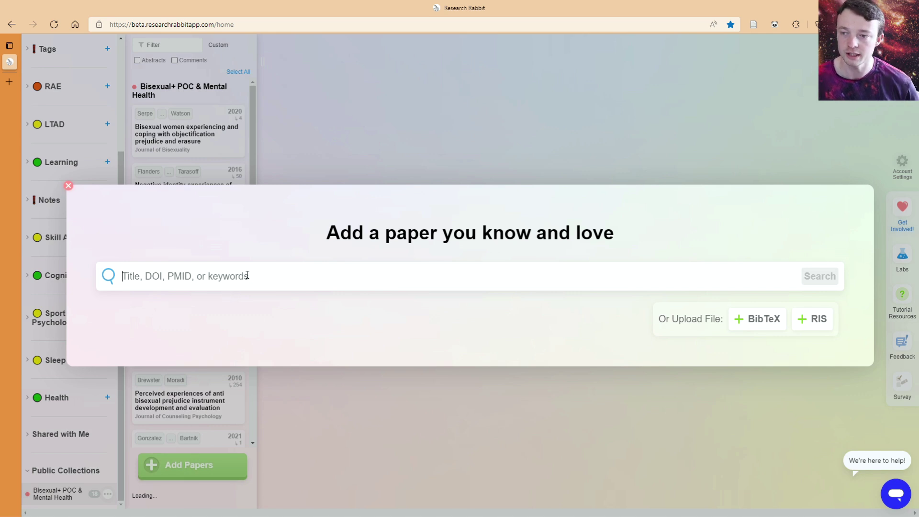
{"action": "type", "text": "sport"}
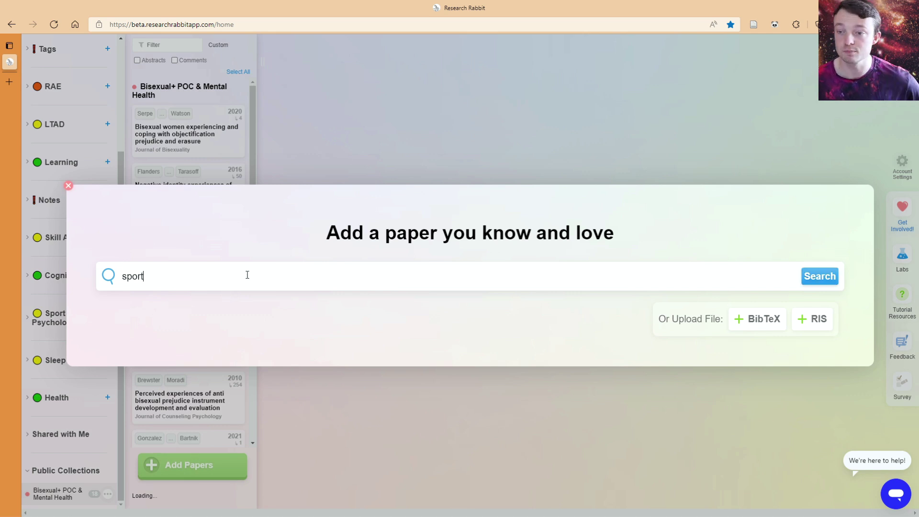
{"action": "key", "text": "Return"}
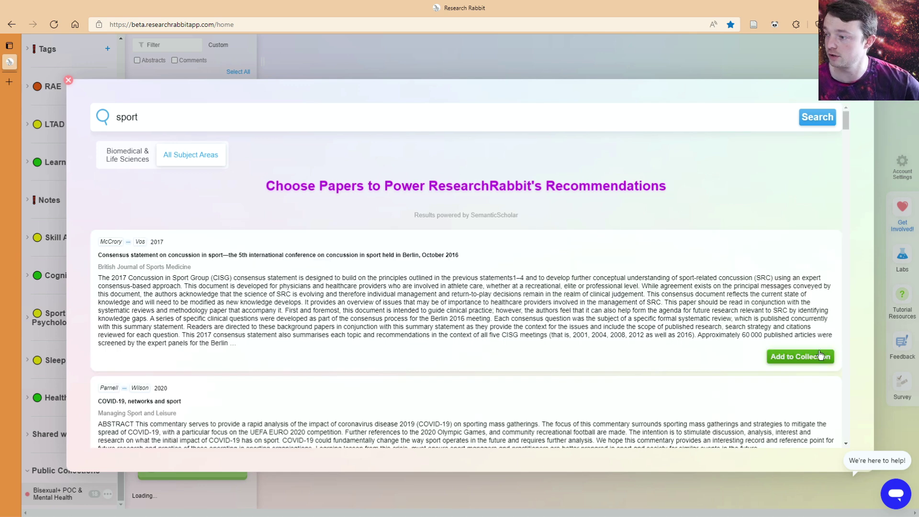
{"action": "left_click", "coordinate": [818, 356]}
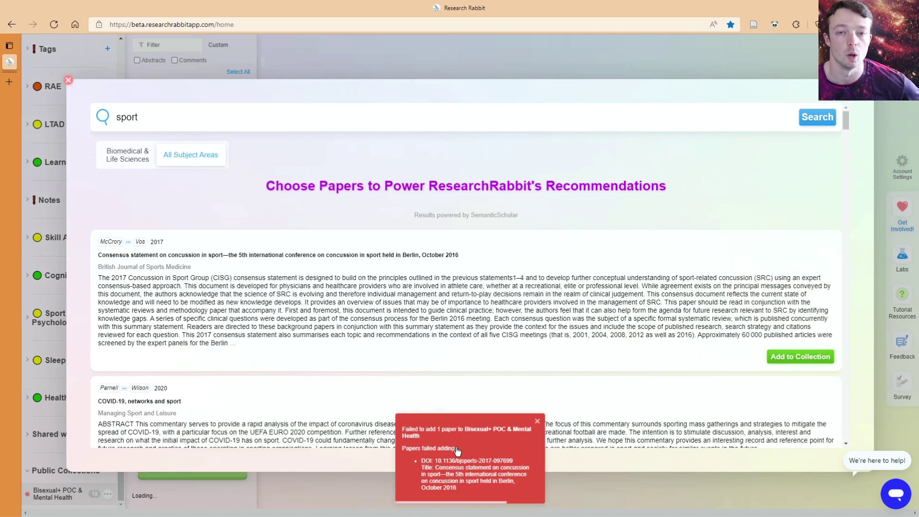
{"action": "left_click", "coordinate": [68, 80]}
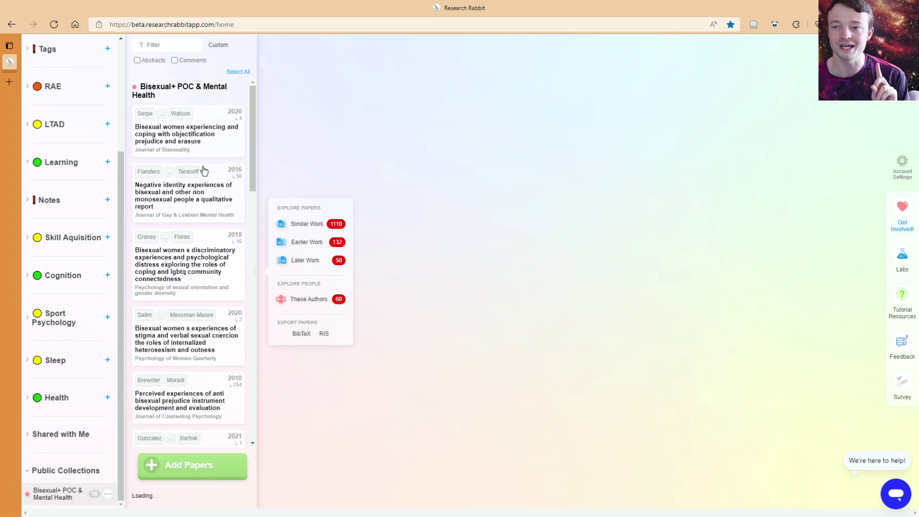
Select the 2020 objectification paper and try removing it from Bisexual+ POC & Mental Health.
{"action": "left_click", "coordinate": [174, 144]}
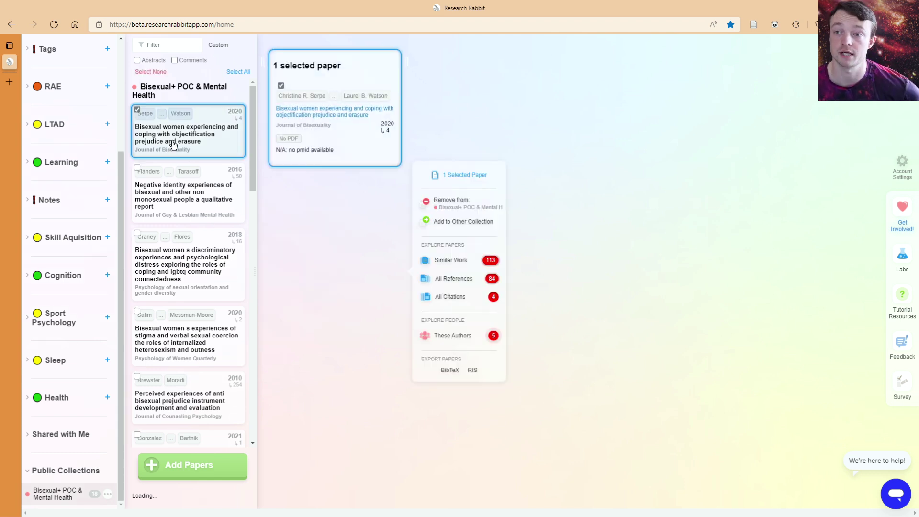
{"action": "left_click", "coordinate": [454, 226]}
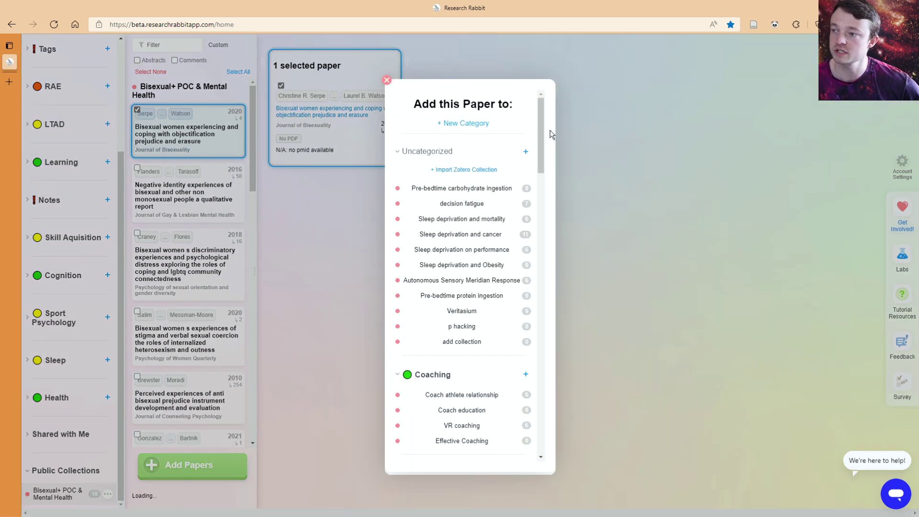
{"action": "left_click_drag", "start_coordinate": [541, 128], "coordinate": [540, 179]}
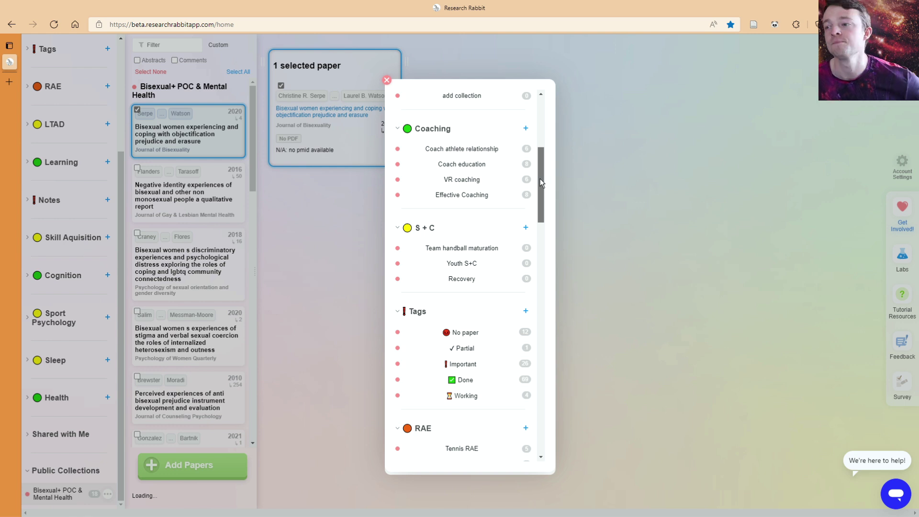
{"action": "scroll", "coordinate": [480, 360], "scroll_direction": "down", "scroll_amount": 15}
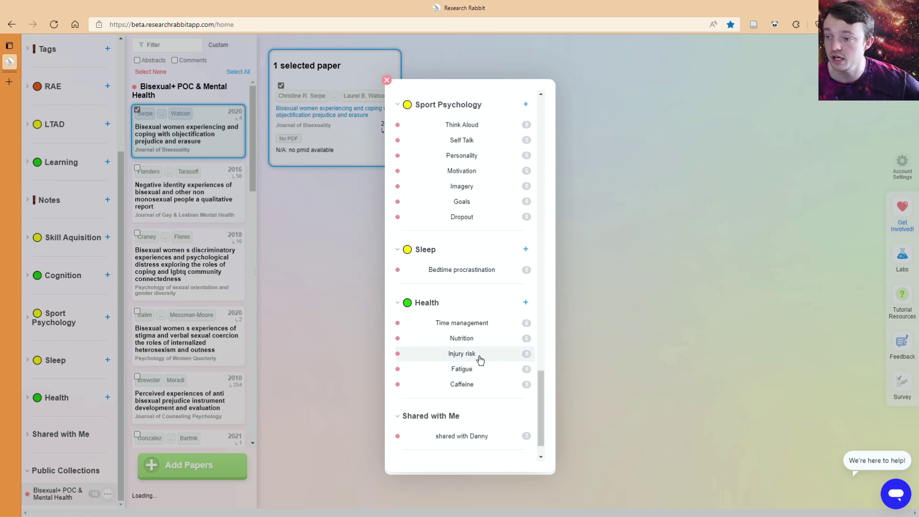
{"action": "scroll", "coordinate": [488, 390], "scroll_direction": "down", "scroll_amount": 2}
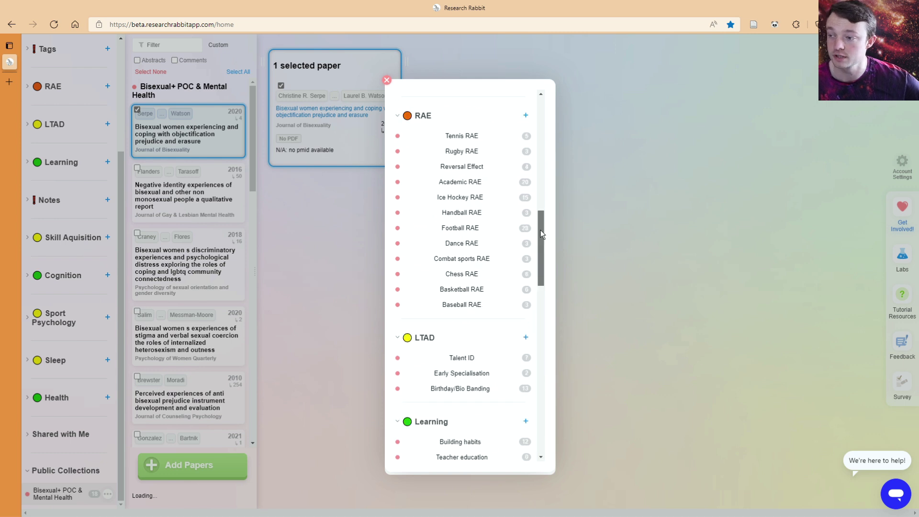
{"action": "left_click_drag", "start_coordinate": [541, 234], "coordinate": [539, 120]}
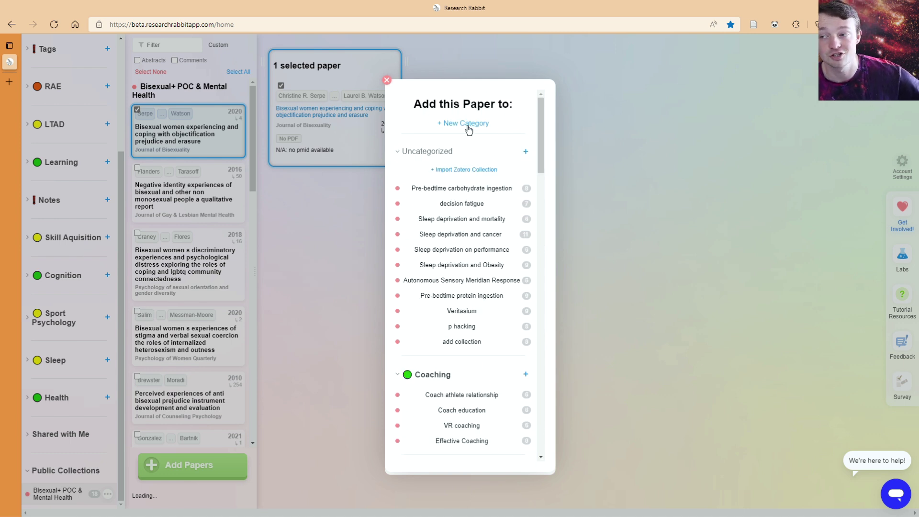
{"action": "left_click", "coordinate": [386, 82]}
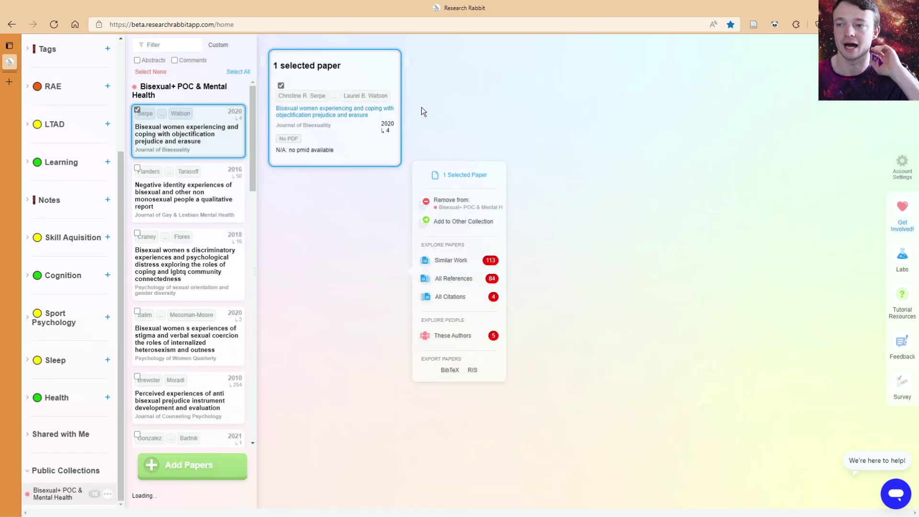
{"action": "left_click", "coordinate": [444, 203]}
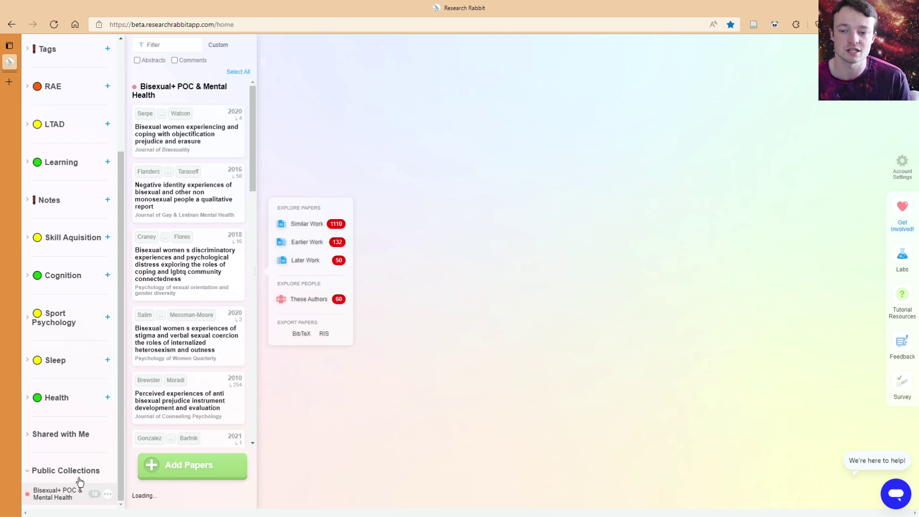
{"action": "left_click", "coordinate": [107, 494]}
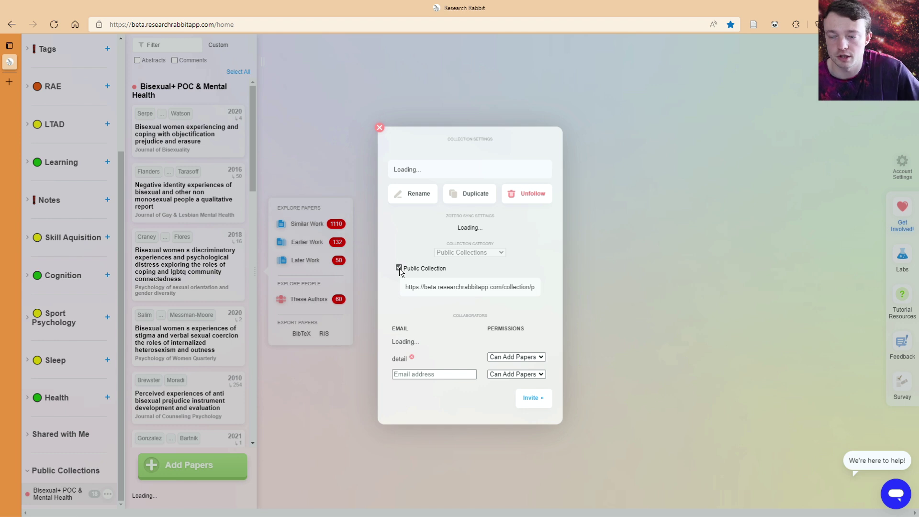
{"action": "left_click", "coordinate": [455, 286]}
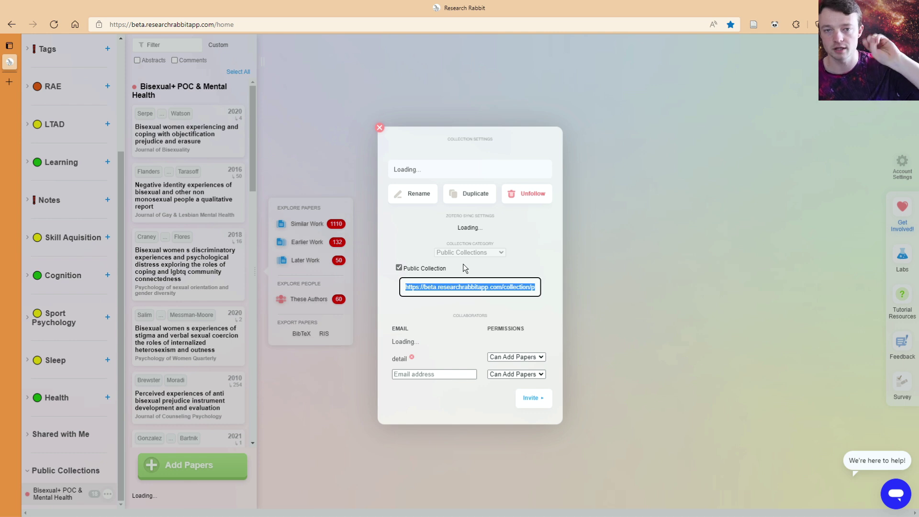
{"action": "left_click", "coordinate": [404, 239]}
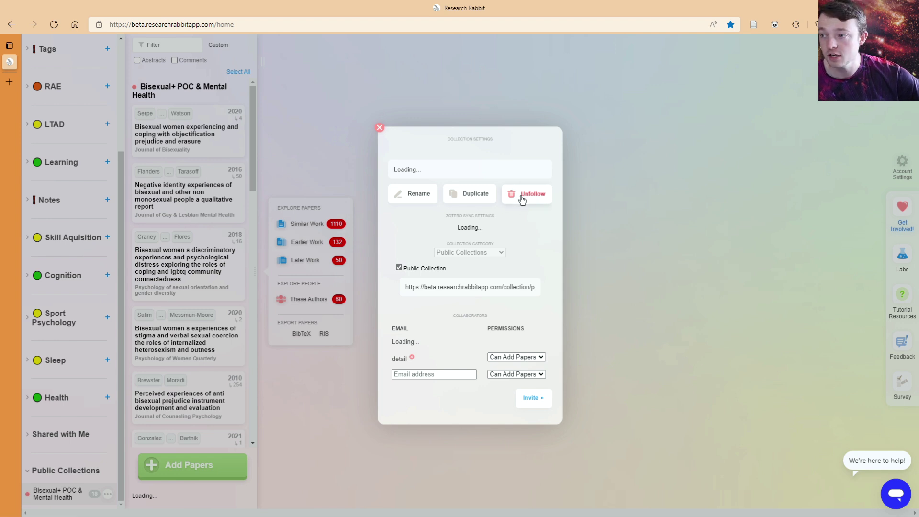
{"action": "left_click", "coordinate": [380, 128]}
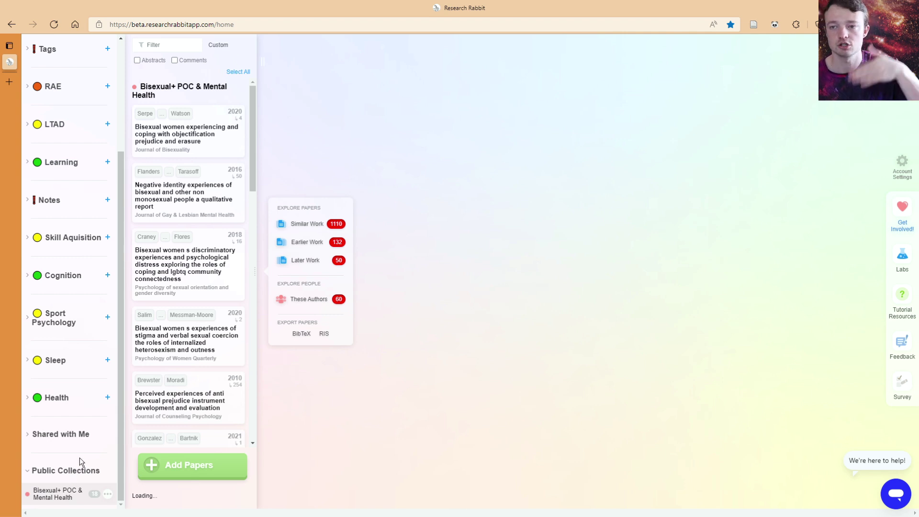
{"action": "left_click", "coordinate": [108, 493]}
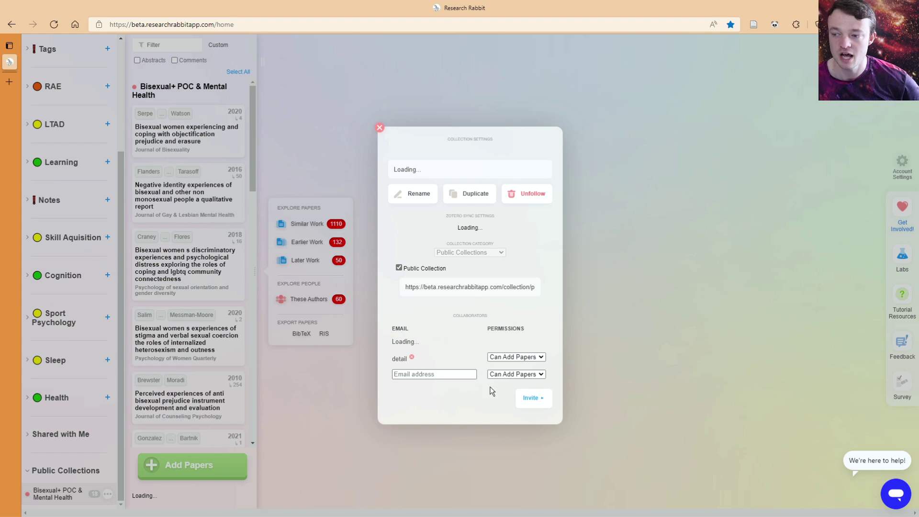
{"action": "left_click", "coordinate": [335, 408]}
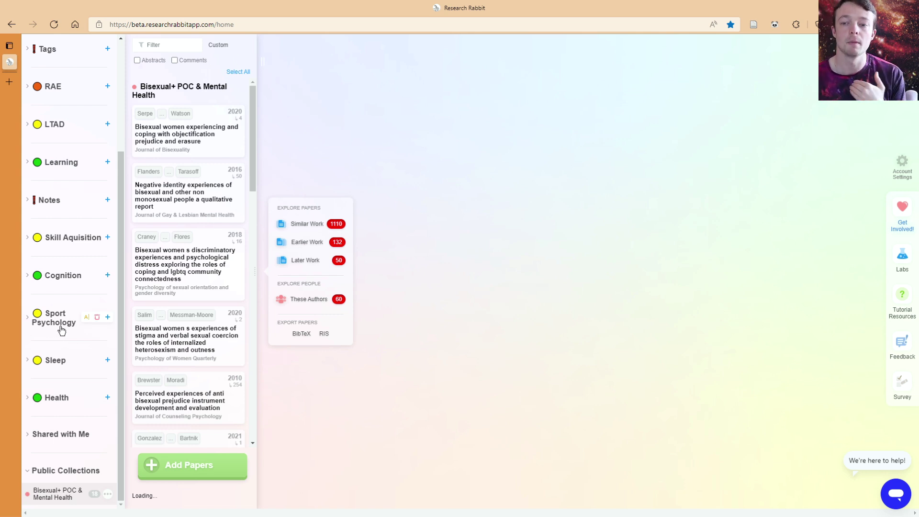
Expand Notes and open the Feynman Technique collection, checking its settings and leaving it private.
{"action": "scroll", "coordinate": [60, 326], "scroll_direction": "up", "scroll_amount": 3}
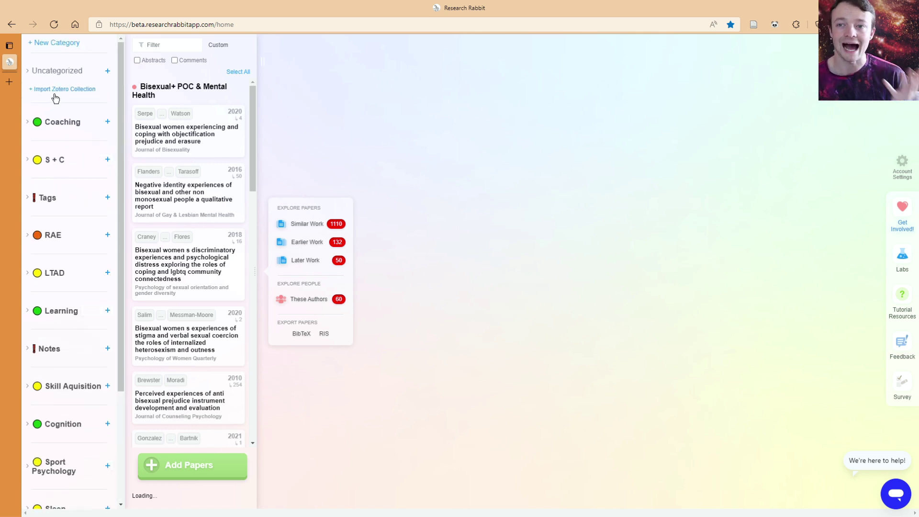
{"action": "left_click", "coordinate": [52, 352]}
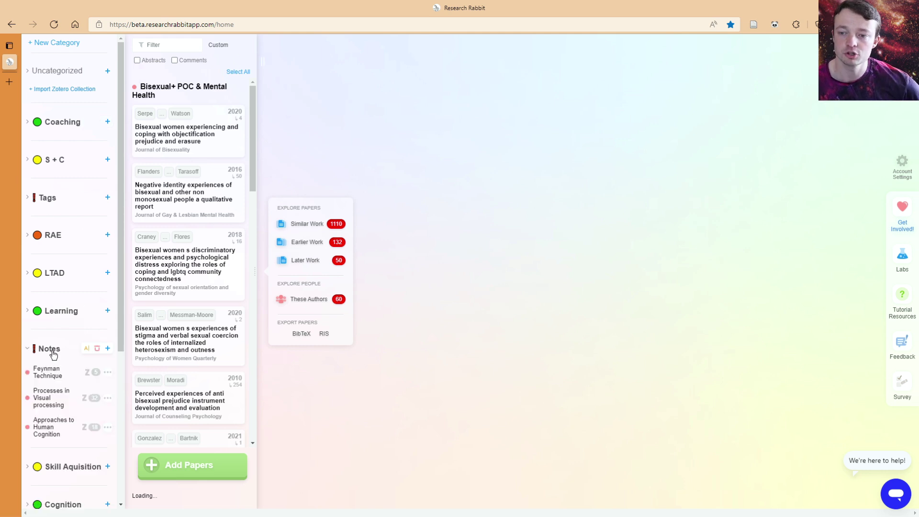
{"action": "left_click", "coordinate": [53, 376]}
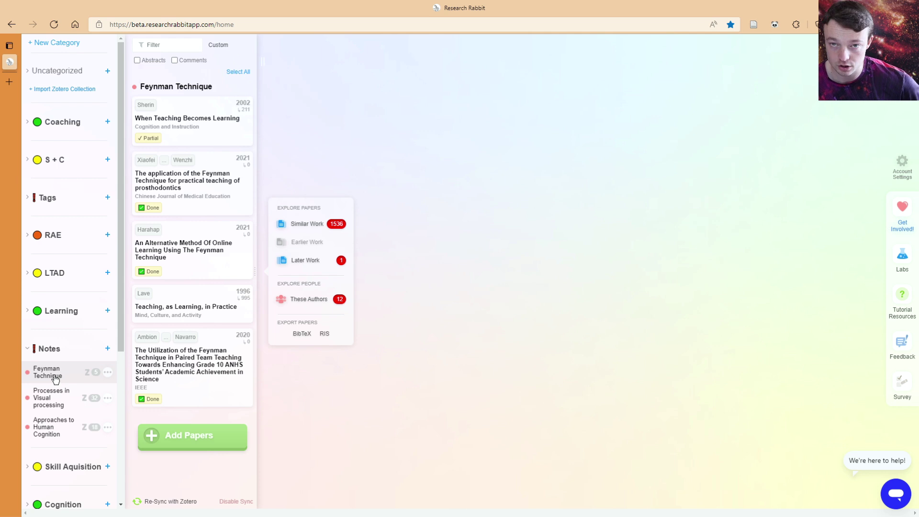
{"action": "left_click", "coordinate": [108, 373]}
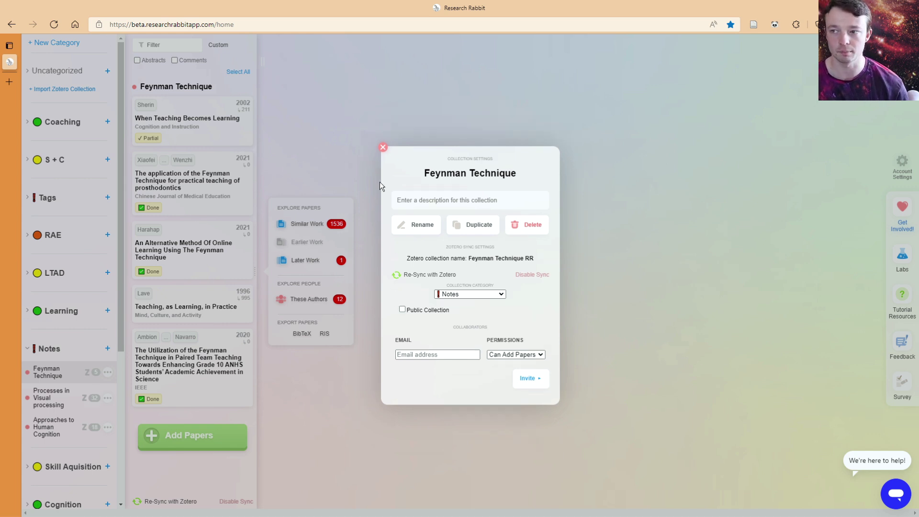
{"action": "left_click", "coordinate": [382, 147]}
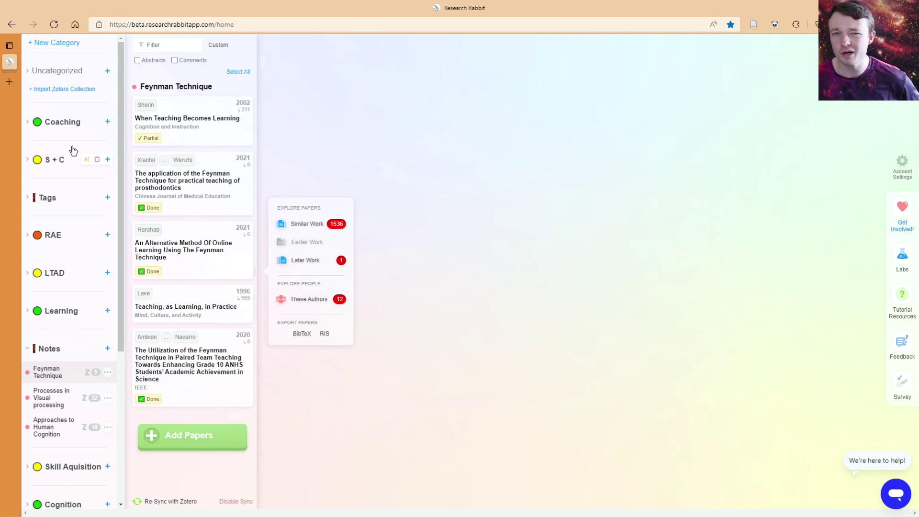
Create a category that keeps the default name New Category.
{"action": "left_click", "coordinate": [59, 47]}
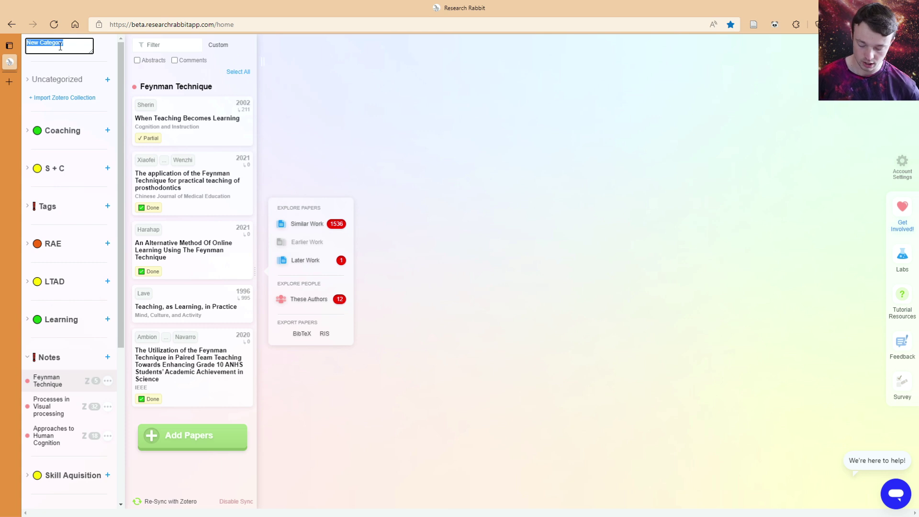
{"action": "key", "text": "Escape"}
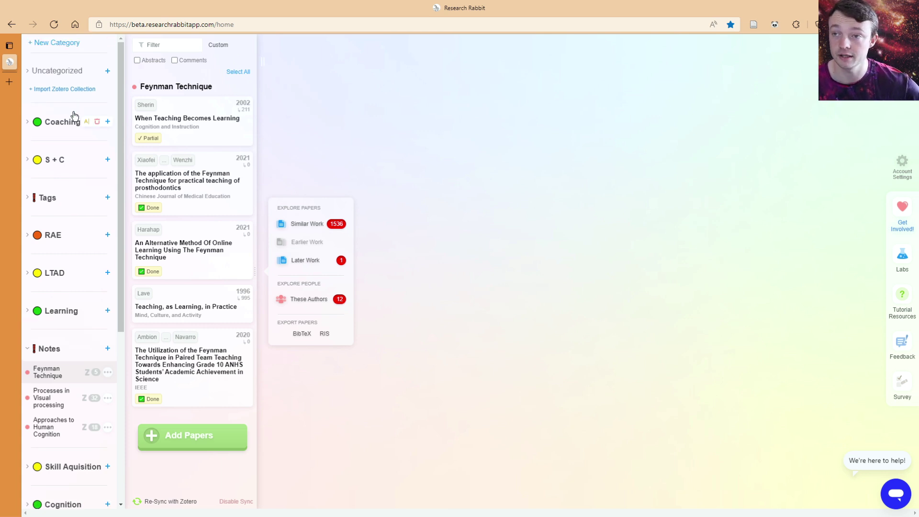
{"action": "scroll", "coordinate": [67, 139], "scroll_direction": "down", "scroll_amount": 5}
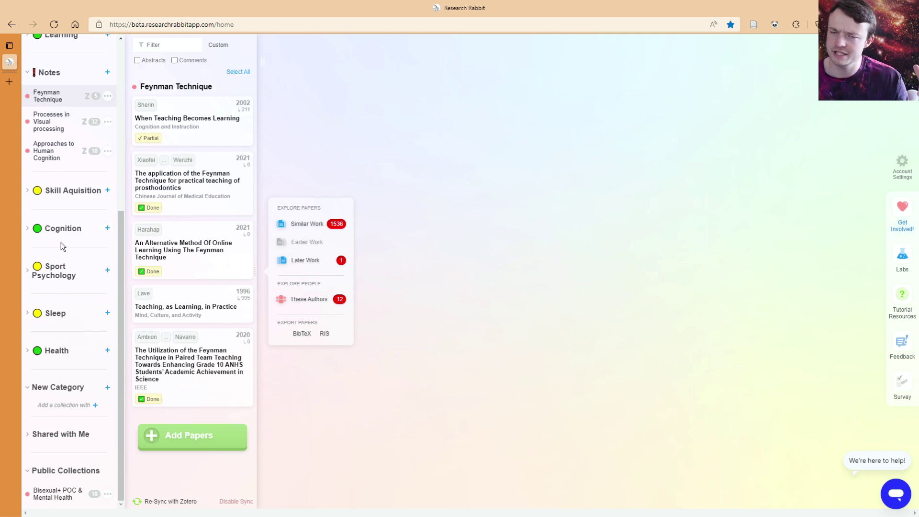
Add an empty Untitled collection under New Category.
{"action": "left_click", "coordinate": [95, 404]}
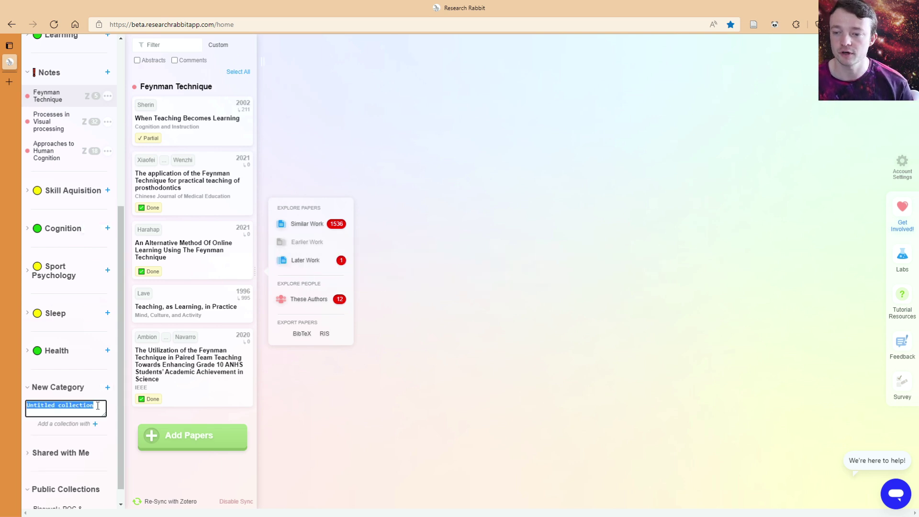
{"action": "key", "text": "Escape"}
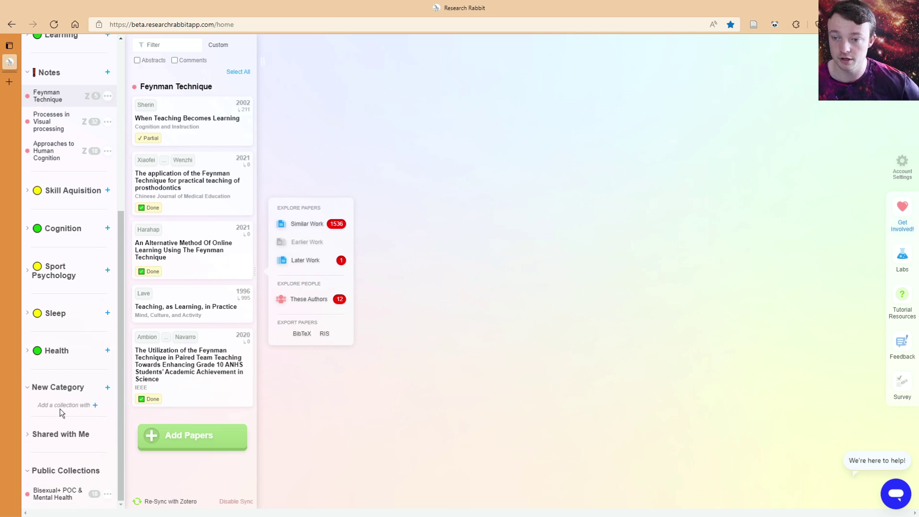
{"action": "scroll", "coordinate": [60, 409], "scroll_direction": "up", "scroll_amount": 7}
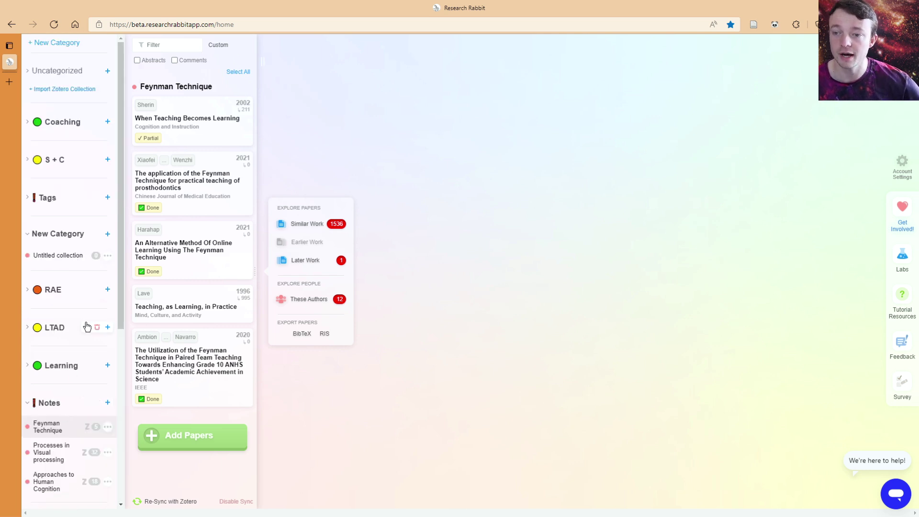
{"action": "scroll", "coordinate": [74, 369], "scroll_direction": "down", "scroll_amount": 6}
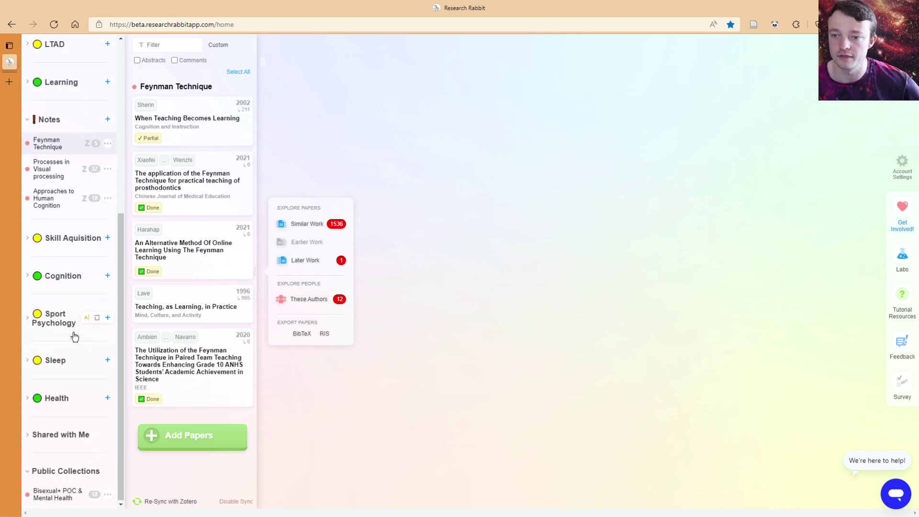
{"action": "scroll", "coordinate": [68, 376], "scroll_direction": "up", "scroll_amount": 6}
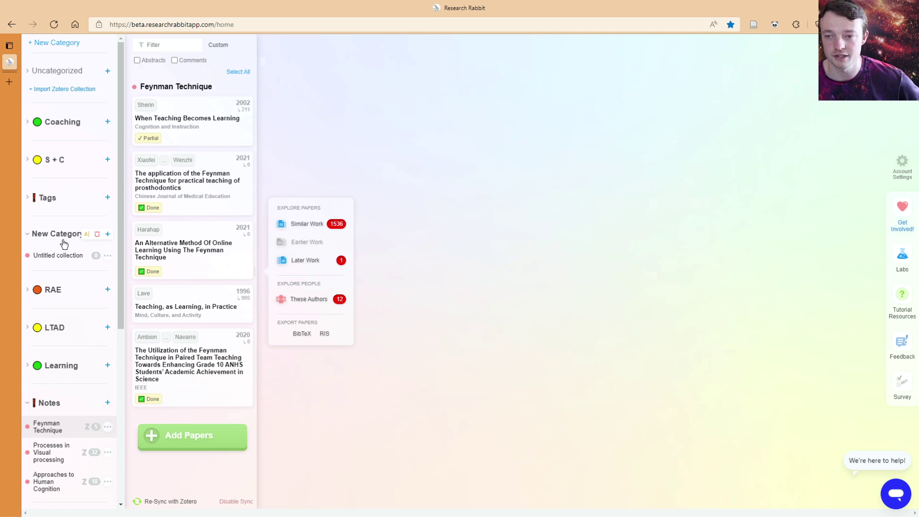
Delete the New Category category along with its Untitled collection.
{"action": "left_click", "coordinate": [69, 259]}
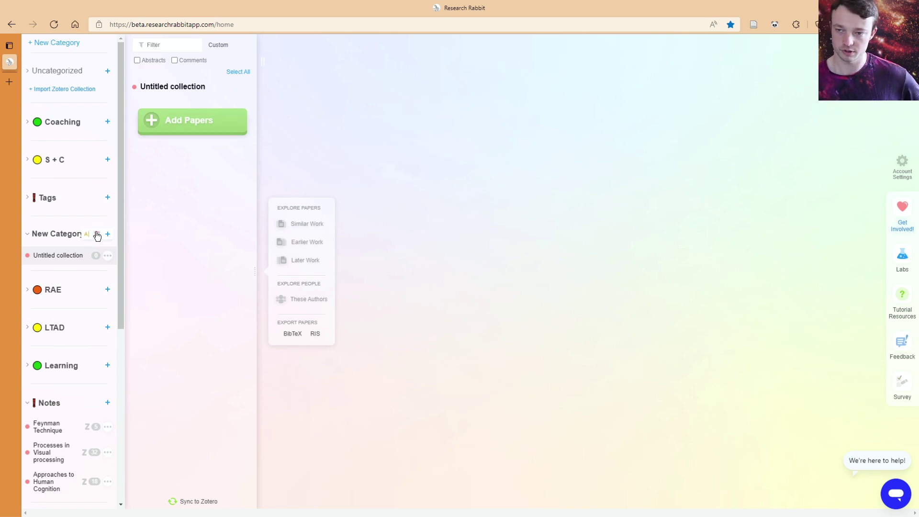
{"action": "left_click", "coordinate": [97, 236]}
{"action": "left_click", "coordinate": [517, 76]}
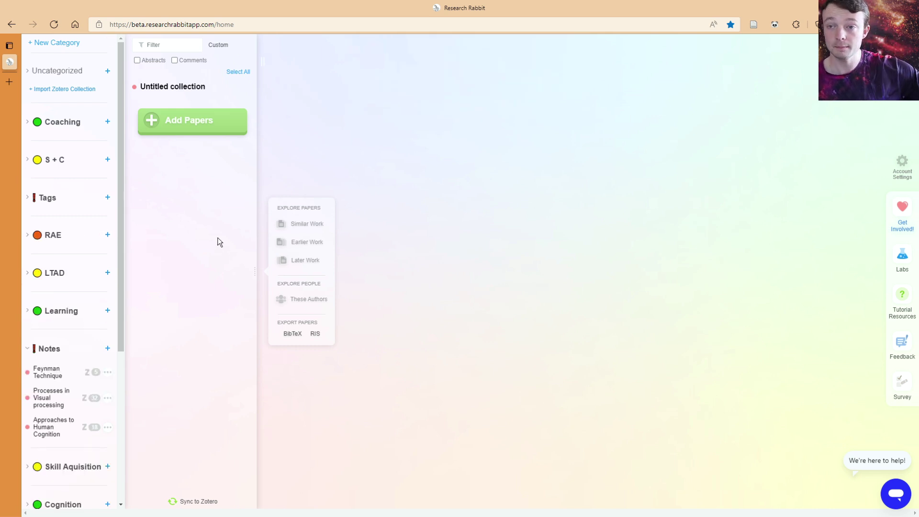
Expand Uncategorized and delete the Untitled collection.
{"action": "left_click", "coordinate": [65, 75]}
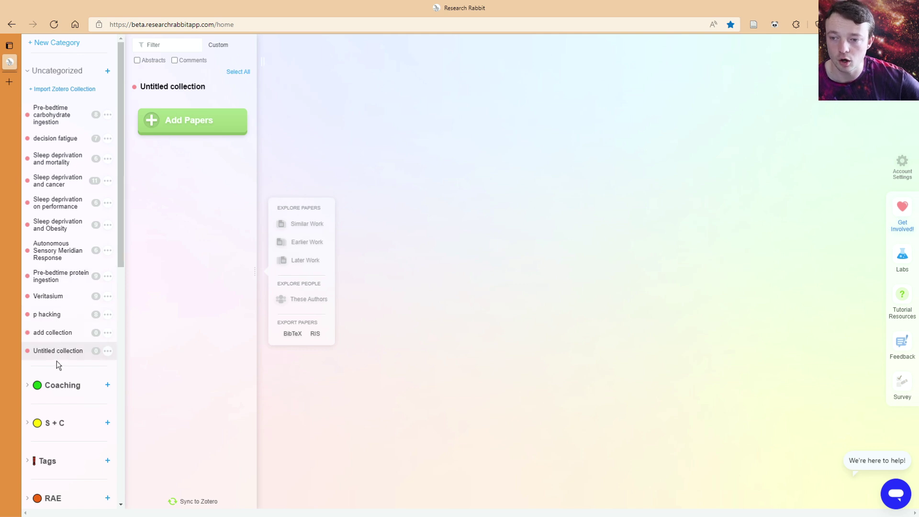
{"action": "left_click", "coordinate": [108, 351]}
{"action": "left_click", "coordinate": [529, 233]}
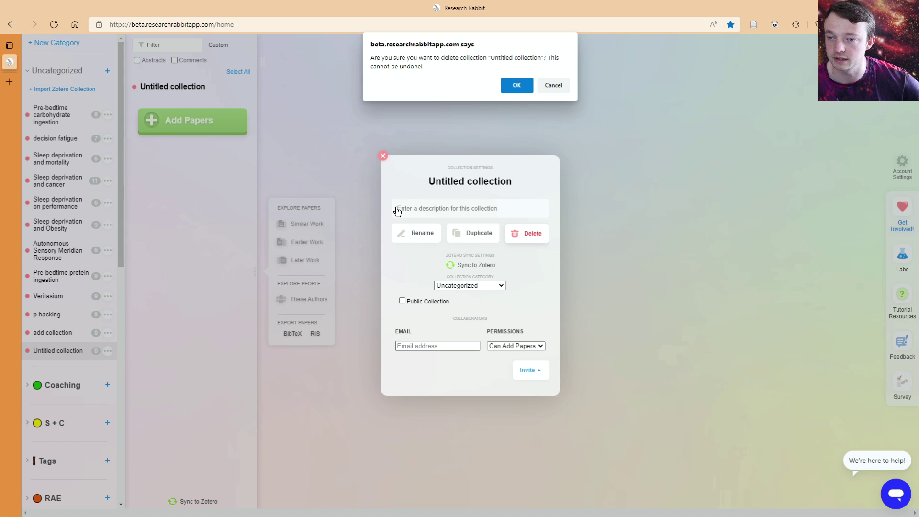
{"action": "left_click", "coordinate": [516, 85]}
Delete the add collection from Uncategorized.
{"action": "left_click", "coordinate": [102, 331]}
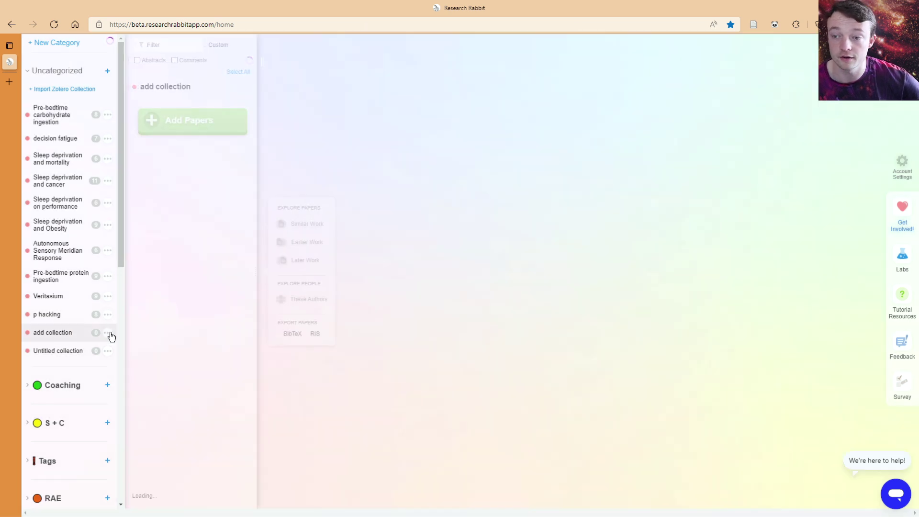
{"action": "left_click", "coordinate": [108, 332]}
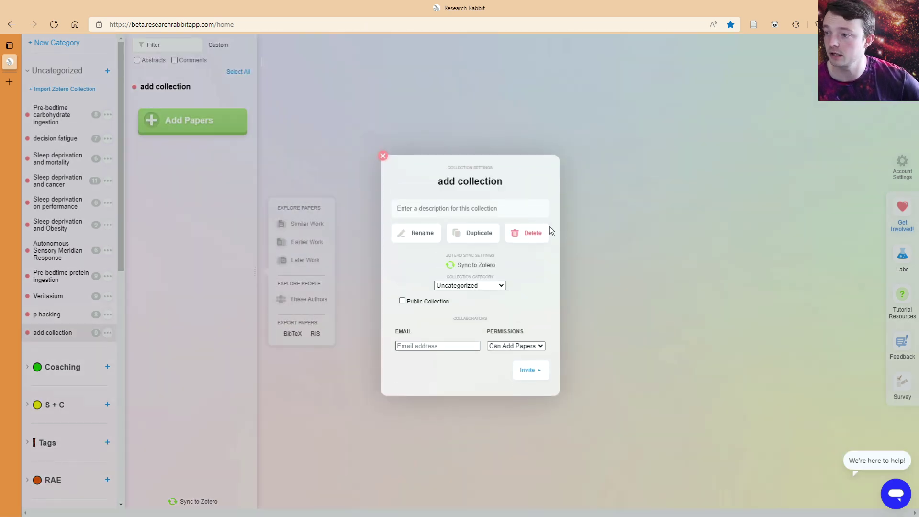
{"action": "left_click", "coordinate": [535, 234]}
{"action": "left_click", "coordinate": [515, 80]}
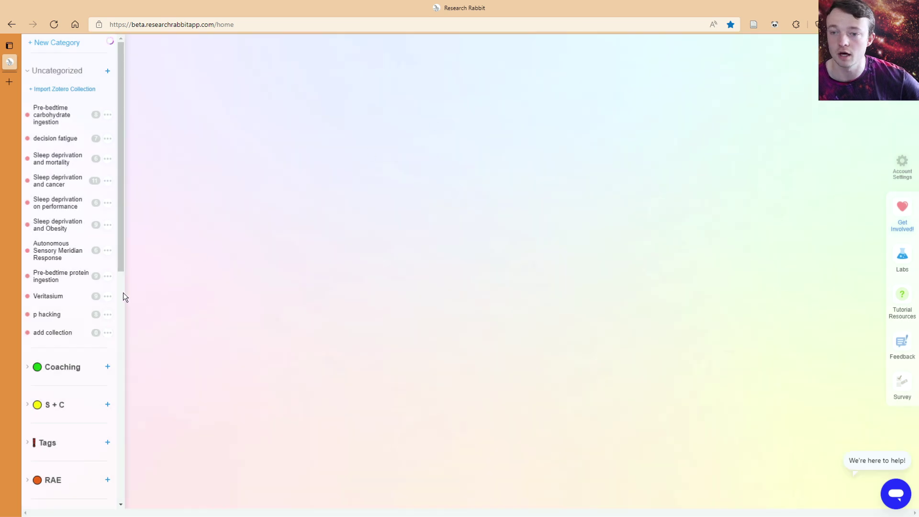
Move the p hacking collection into the Notes category.
{"action": "left_click", "coordinate": [107, 315]}
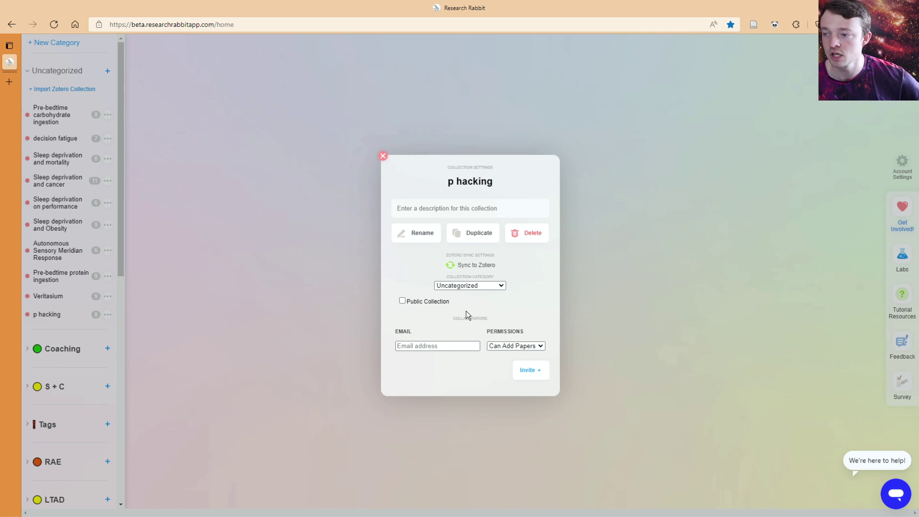
{"action": "left_click", "coordinate": [502, 289]}
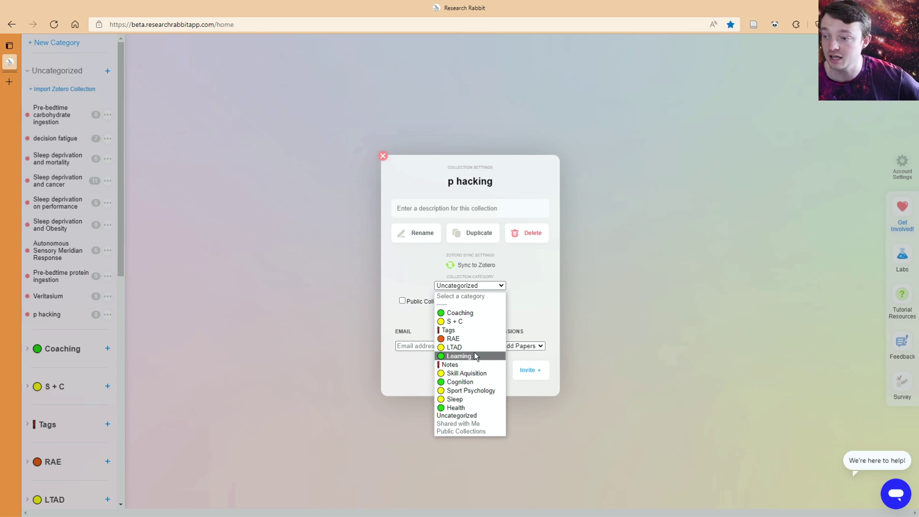
{"action": "left_click", "coordinate": [458, 364]}
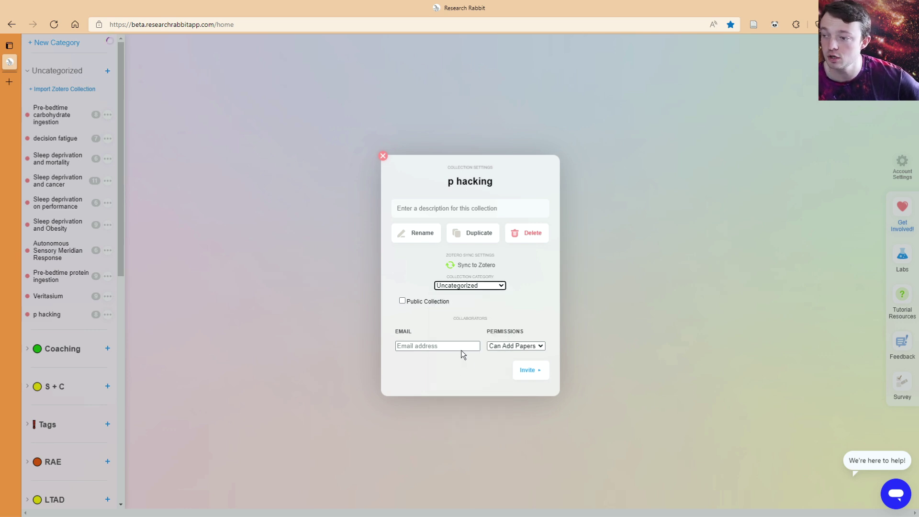
{"action": "left_click", "coordinate": [382, 156]}
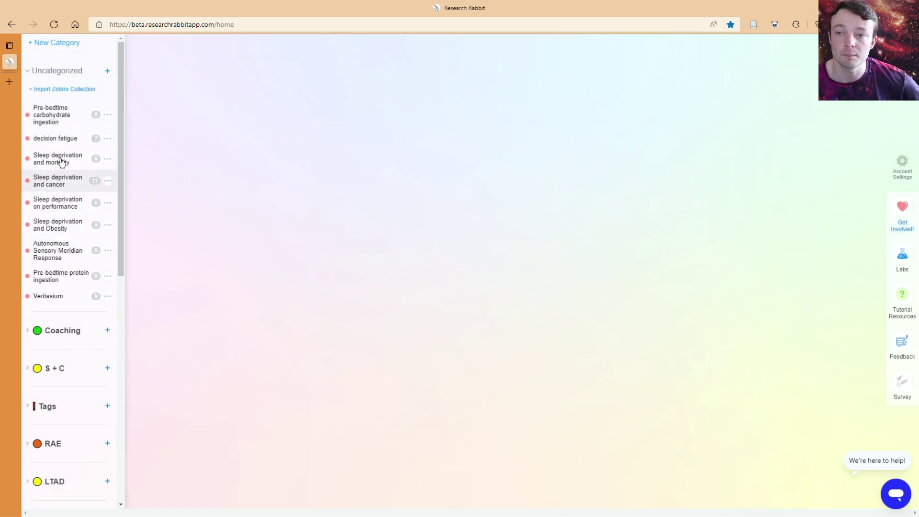
Move p hacking back to Uncategorized.
{"action": "scroll", "coordinate": [63, 236], "scroll_direction": "down", "scroll_amount": 7}
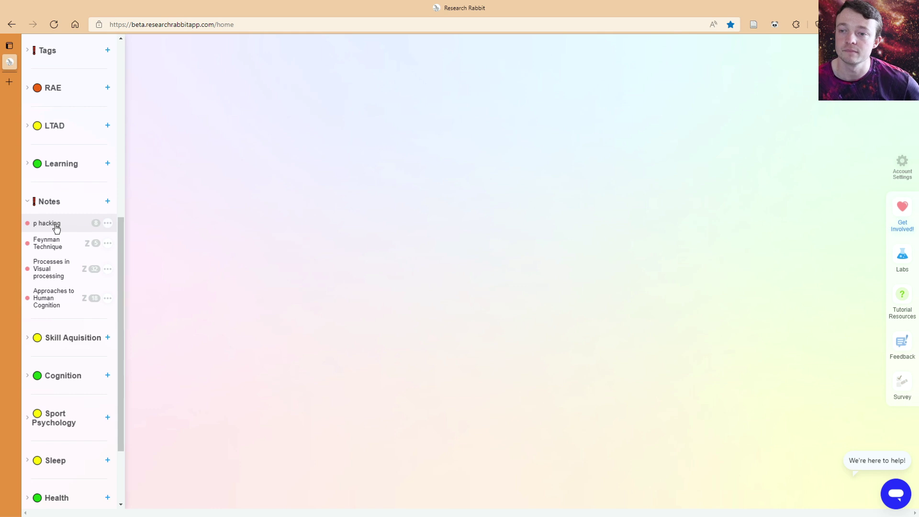
{"action": "left_click", "coordinate": [110, 223]}
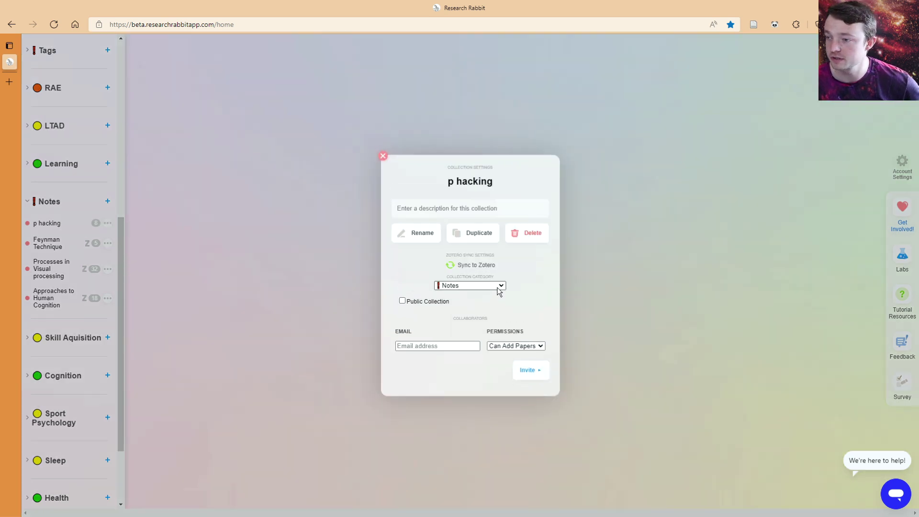
{"action": "left_click", "coordinate": [499, 286]}
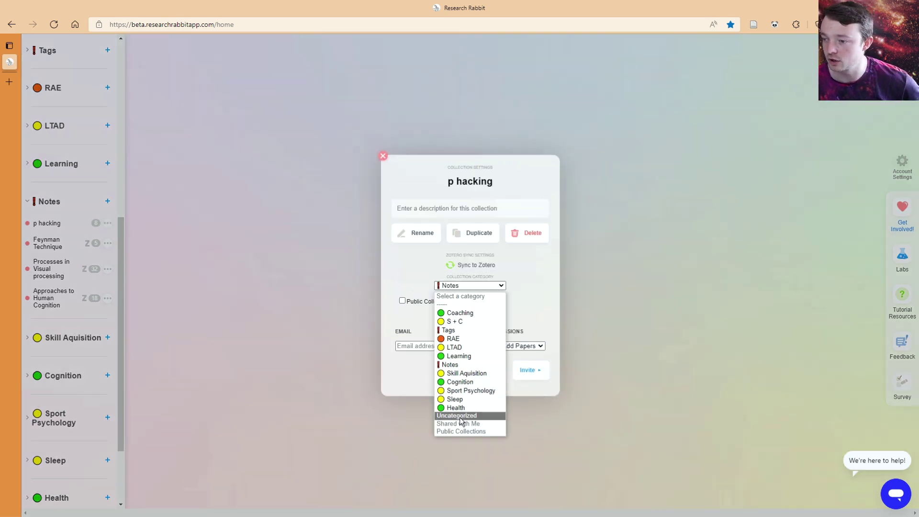
{"action": "key", "text": "Escape"}
{"action": "left_click", "coordinate": [382, 157]}
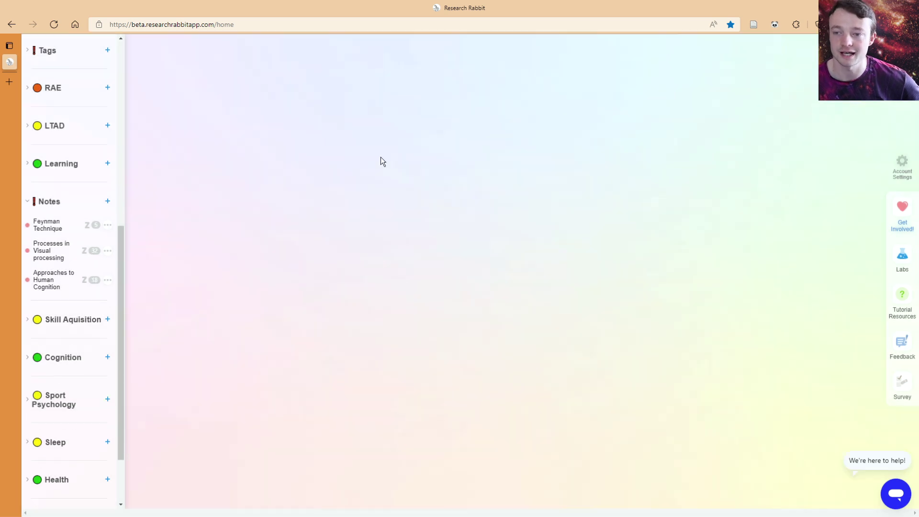
{"action": "scroll", "coordinate": [88, 314], "scroll_direction": "up", "scroll_amount": 8}
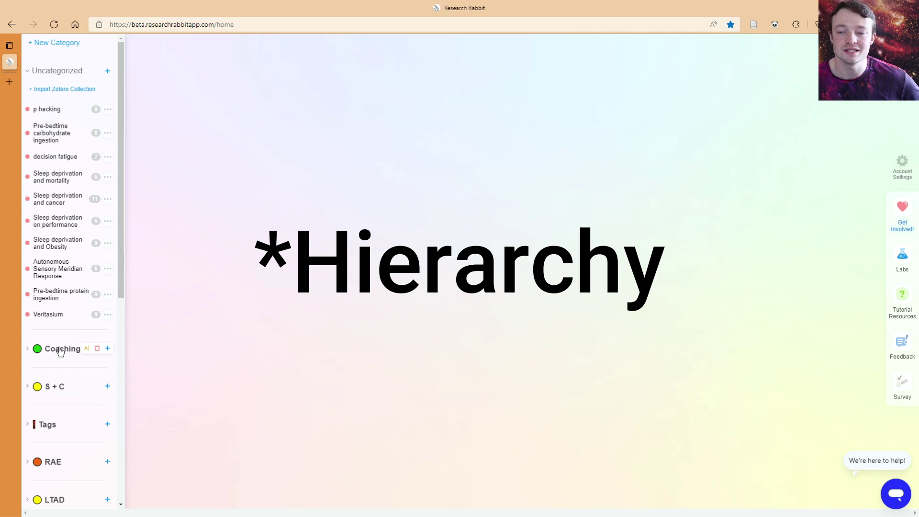
Rename the Coaching category to a green circle emoji followed by 'Coaching'.
{"action": "left_click", "coordinate": [86, 350]}
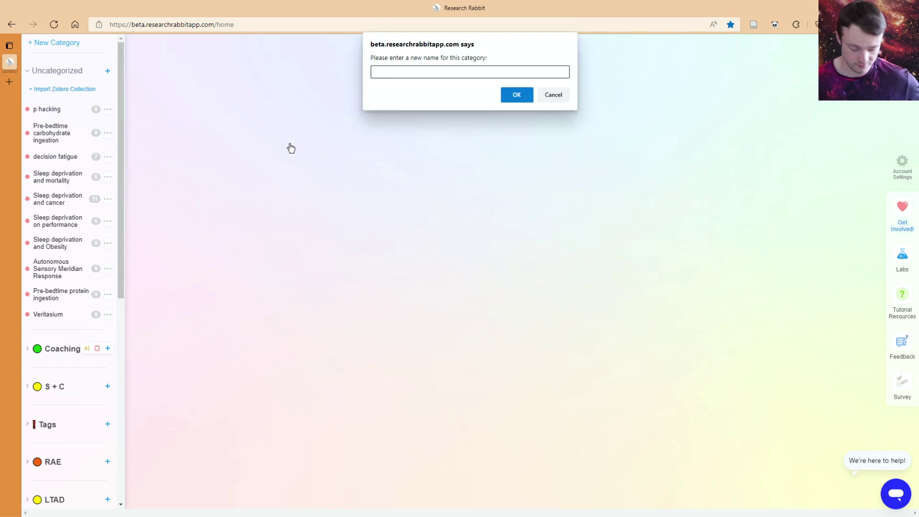
{"action": "key", "text": "super+period"}
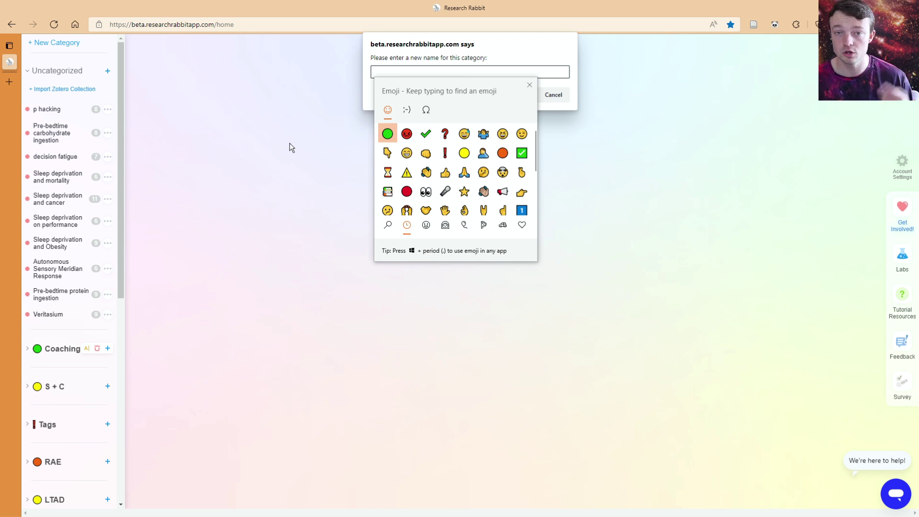
{"action": "key", "text": "Return"}
{"action": "key", "text": "Escape"}
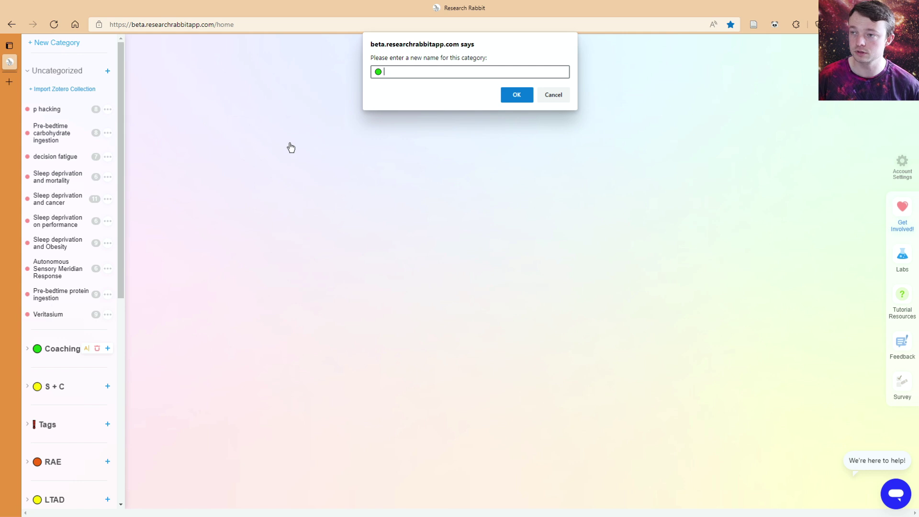
{"action": "type", "text": "Coaching"}
{"action": "left_click", "coordinate": [513, 99]}
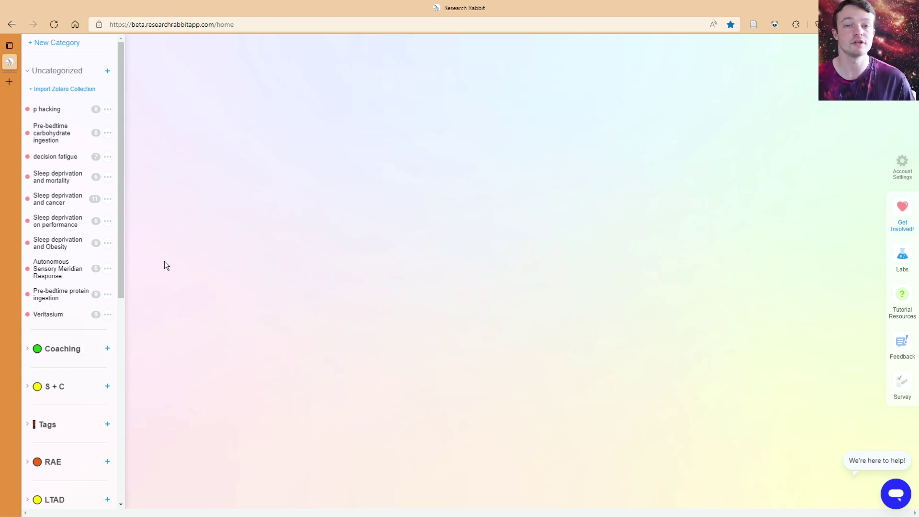
{"action": "scroll", "coordinate": [92, 291], "scroll_direction": "down", "scroll_amount": 3}
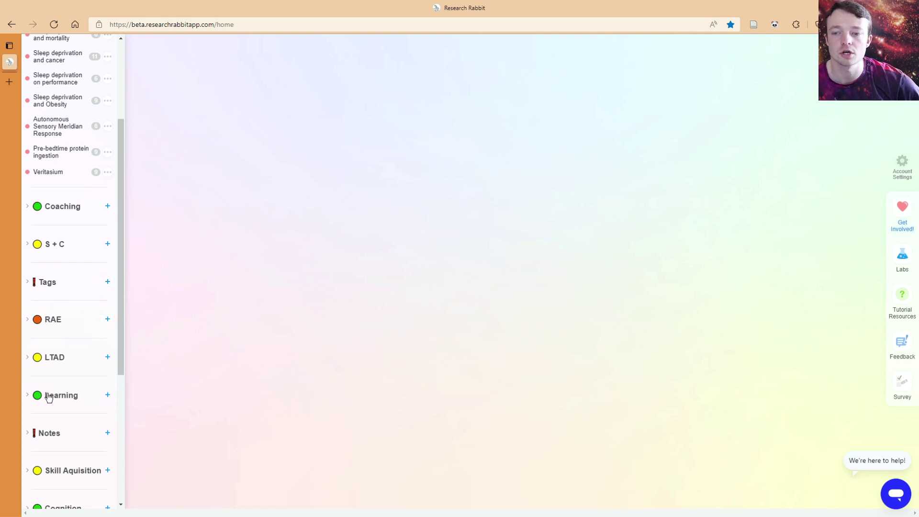
Open Feynman Technique under Notes and view the prosthodontics and When Teaching Becomes Learning papers.
{"action": "left_click", "coordinate": [50, 446]}
{"action": "left_click", "coordinate": [46, 456]}
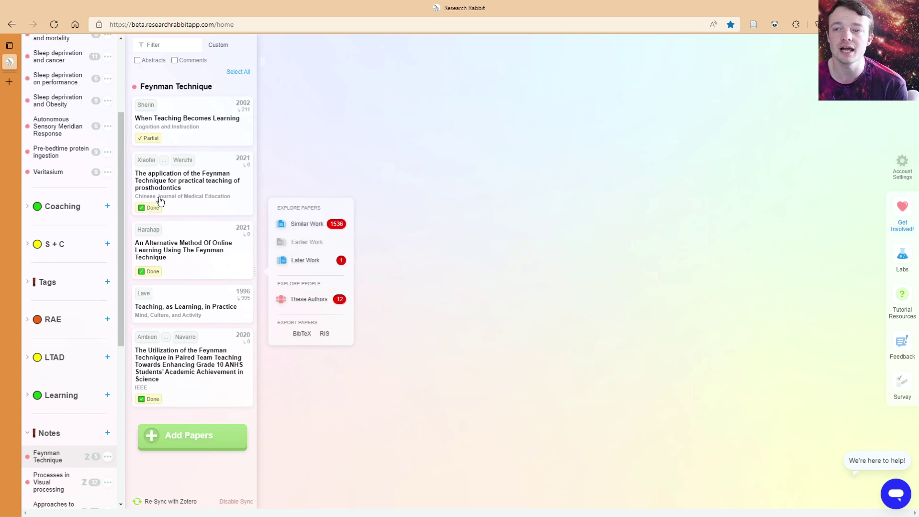
{"action": "left_click", "coordinate": [190, 193]}
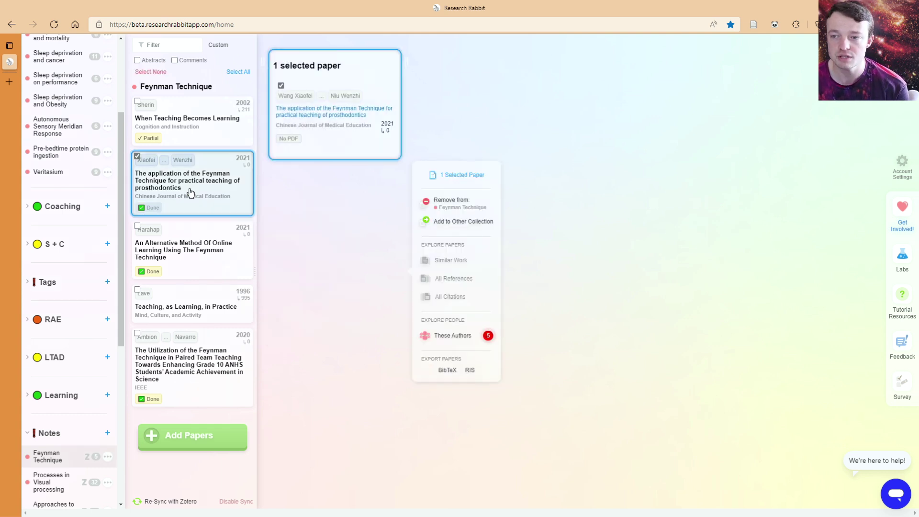
{"action": "left_click", "coordinate": [175, 142]}
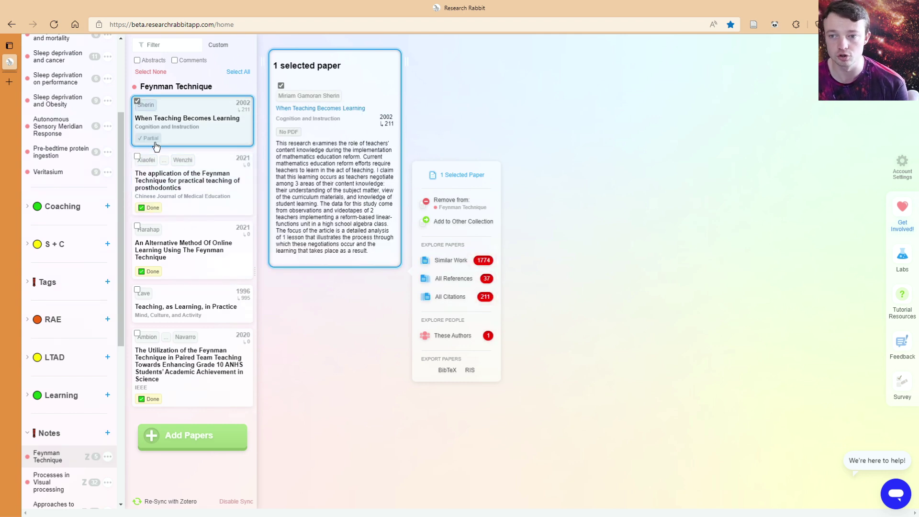
Browse the Done collection under Tags, then return to the five-paper Feynman Technique collection.
{"action": "left_click", "coordinate": [48, 282]}
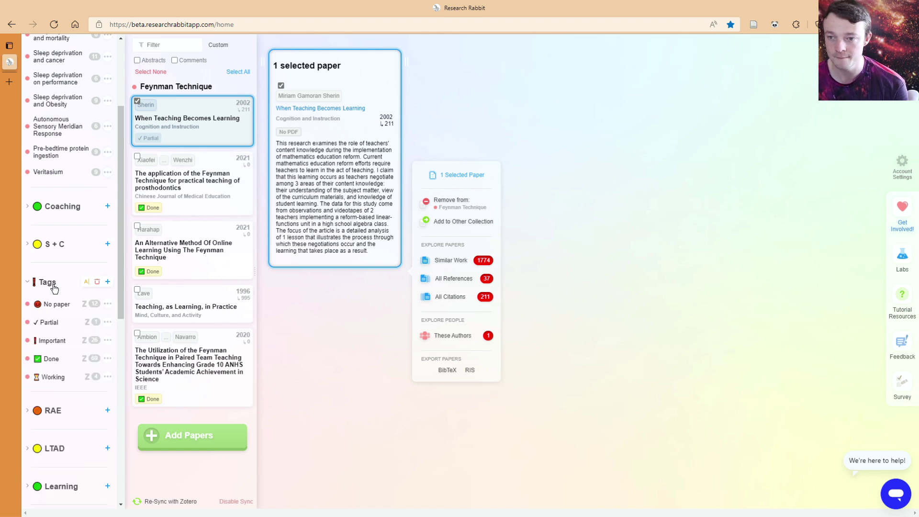
{"action": "left_click", "coordinate": [51, 359]}
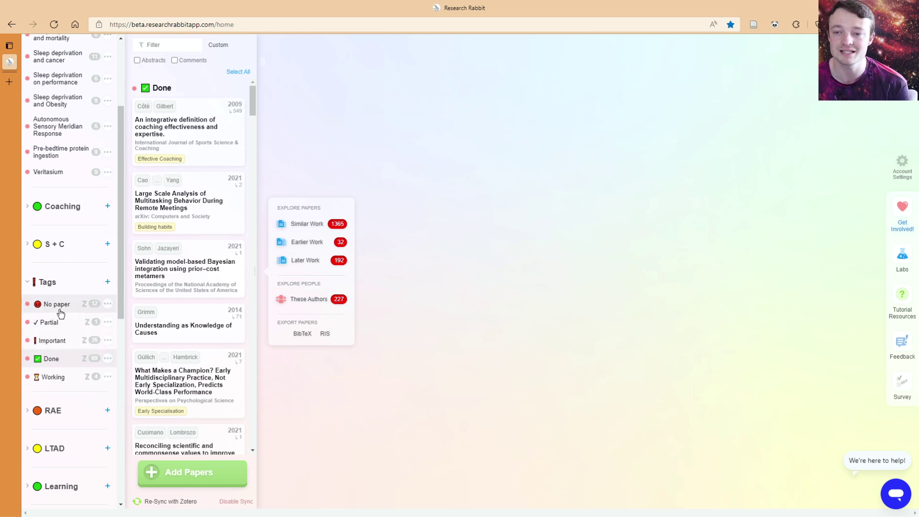
{"action": "left_click", "coordinate": [53, 284]}
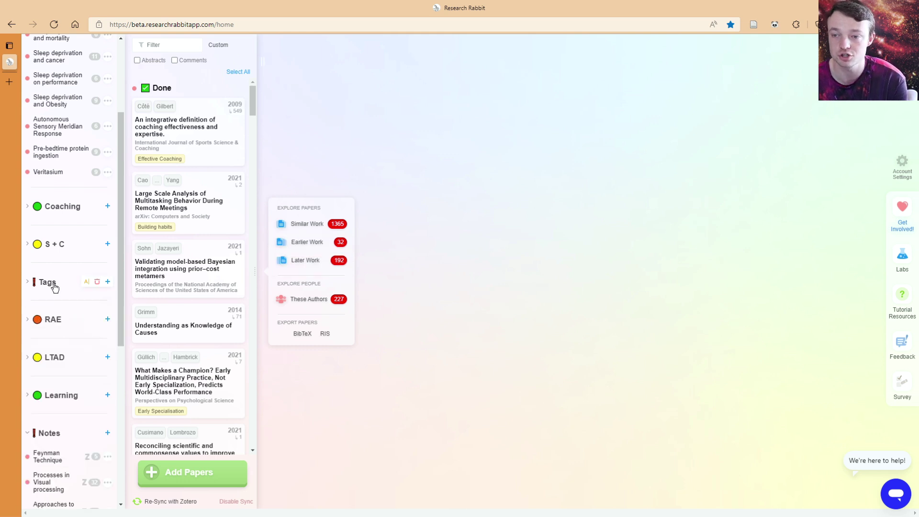
{"action": "scroll", "coordinate": [56, 414], "scroll_direction": "down", "scroll_amount": 3}
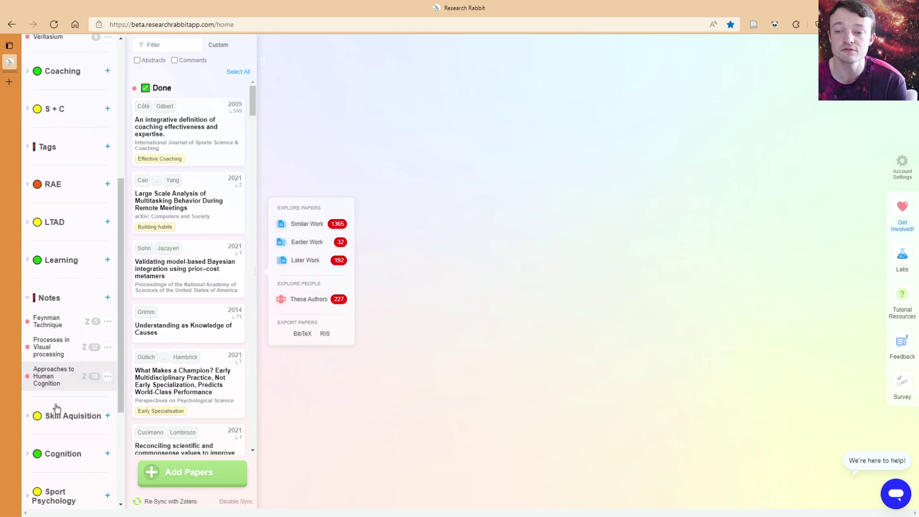
{"action": "left_click", "coordinate": [52, 320]}
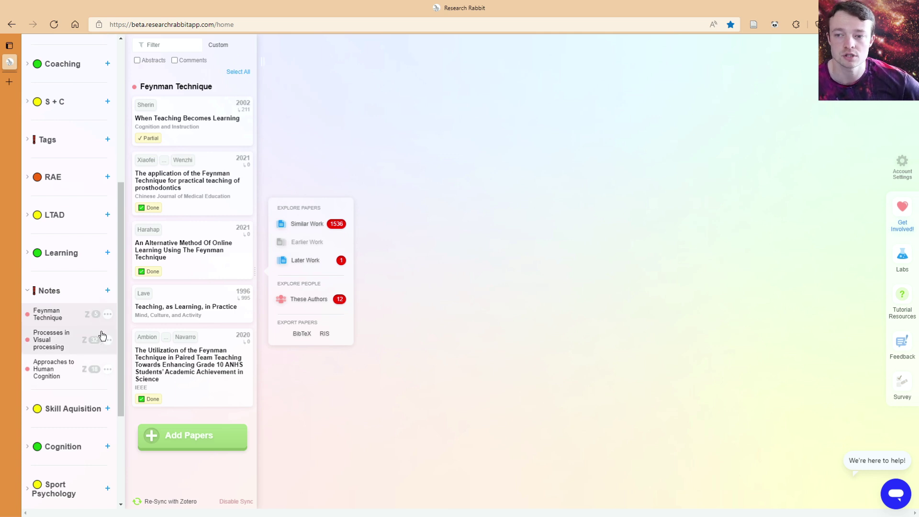
Snap Zotero to the right half, show Approaches to human cognition RR papers, and expand Learning RRC.
{"action": "mouse_move", "coordinate": [198, 510]}
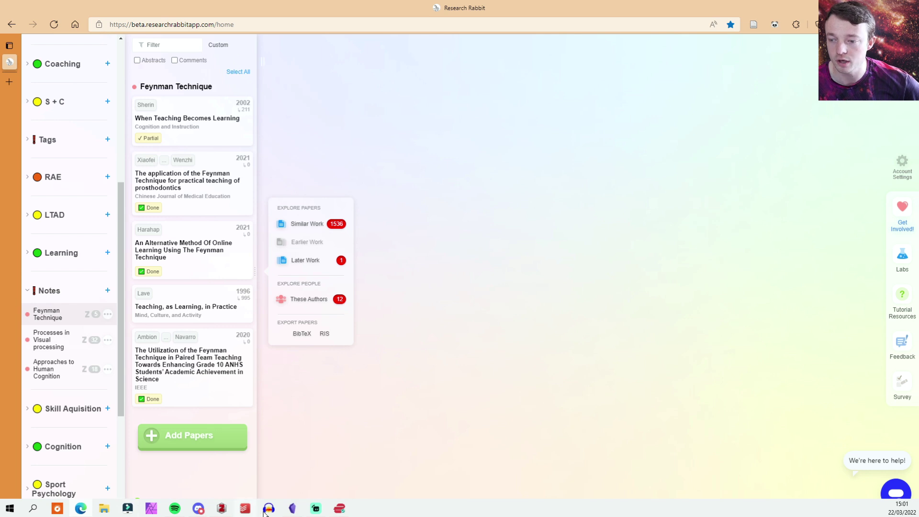
{"action": "left_click", "coordinate": [222, 508]}
{"action": "key", "text": "super+Right"}
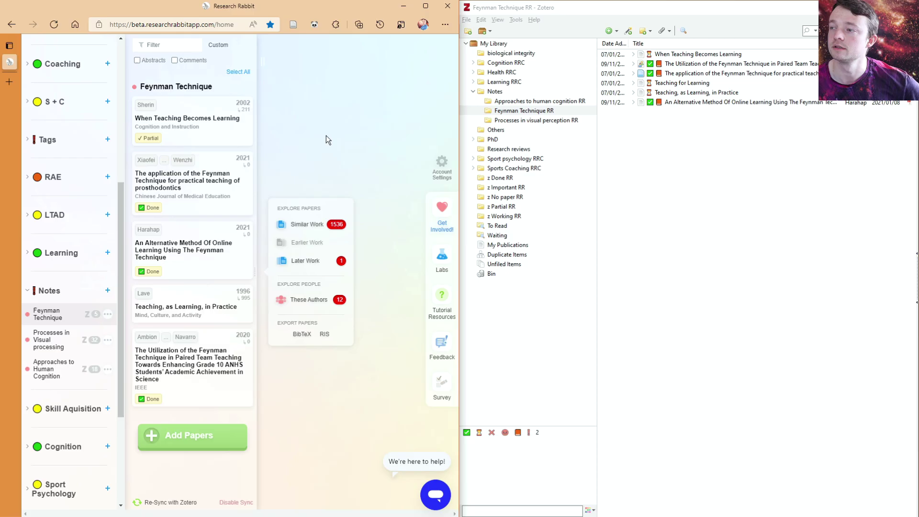
{"action": "left_click", "coordinate": [502, 103]}
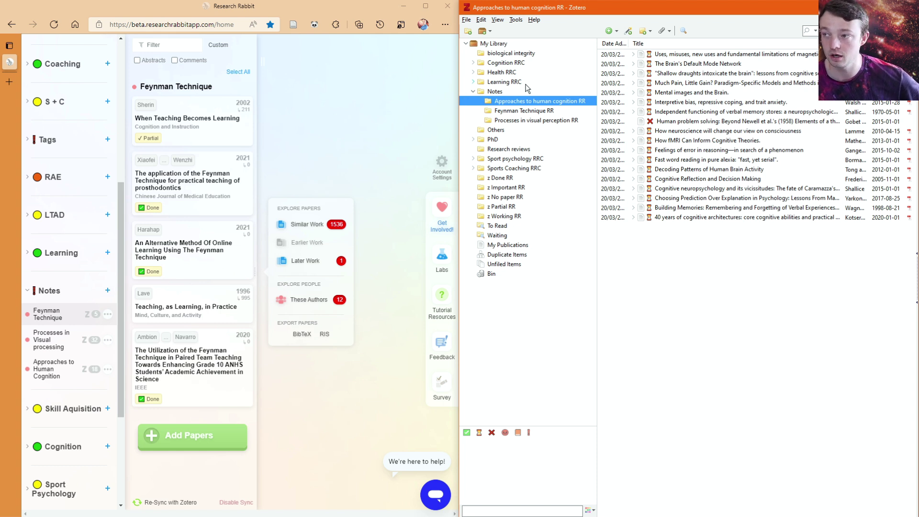
{"action": "left_click", "coordinate": [472, 83]}
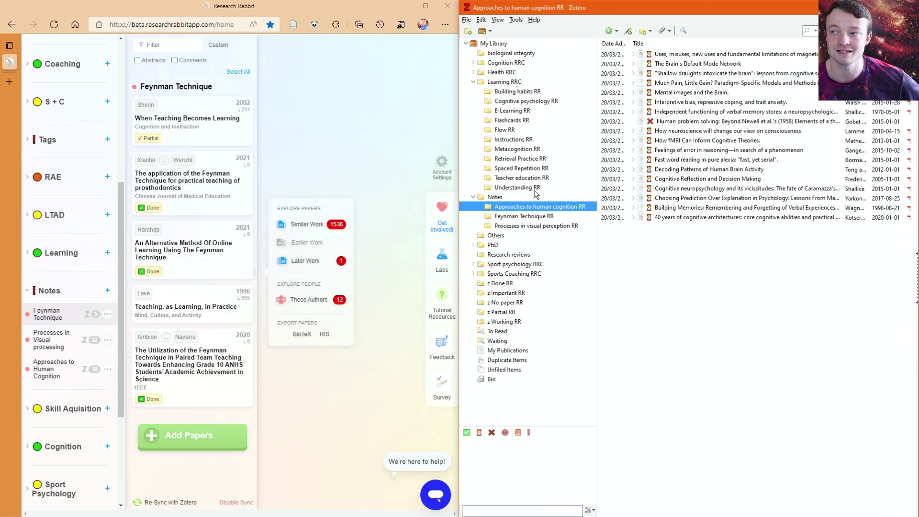
Collapse Learning RRC, expand Sports Coaching RRC and LTAD RRC, and collapse Research Rabbit's Notes.
{"action": "left_click", "coordinate": [472, 82]}
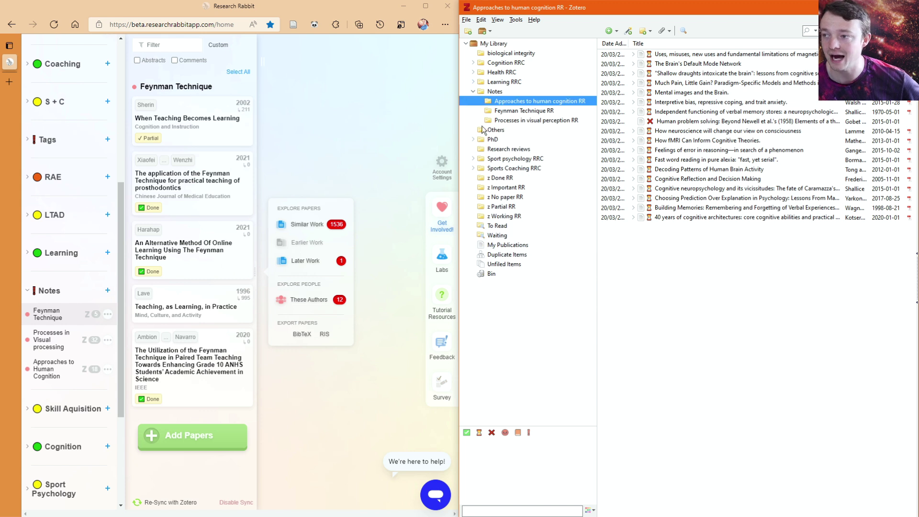
{"action": "left_click", "coordinate": [473, 168]}
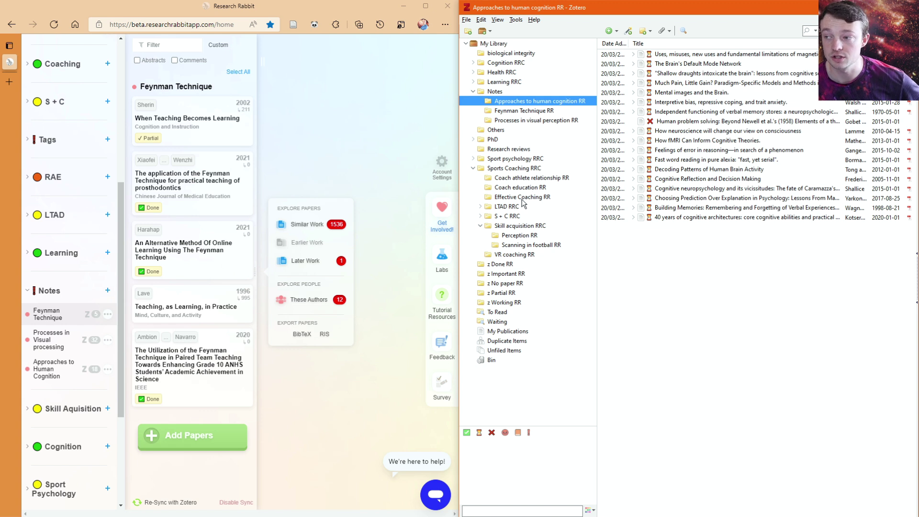
{"action": "left_click", "coordinate": [481, 207]}
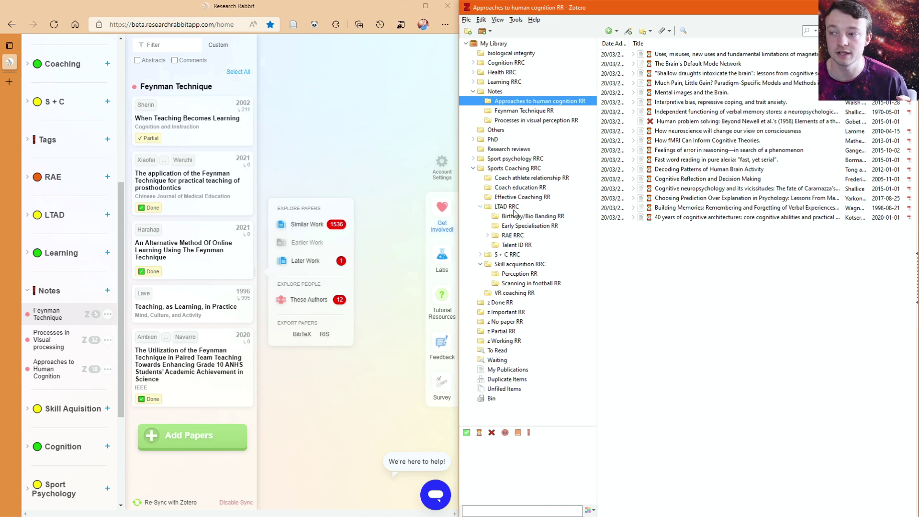
{"action": "left_click", "coordinate": [60, 292]}
{"action": "scroll", "coordinate": [60, 133], "scroll_direction": "up", "scroll_amount": 1}
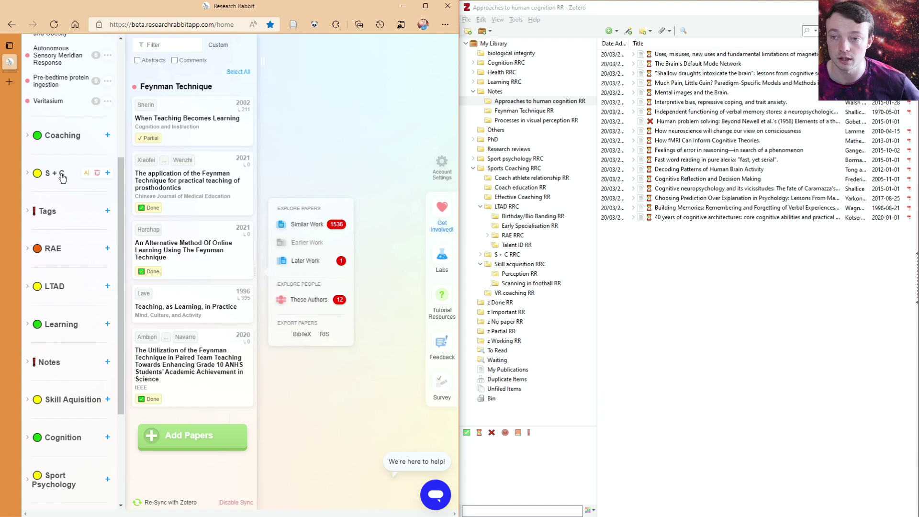
Expand RAE RRC to list its Academic RR to Tennis RR subfolders, then refocus Research Rabbit.
{"action": "left_click", "coordinate": [488, 236]}
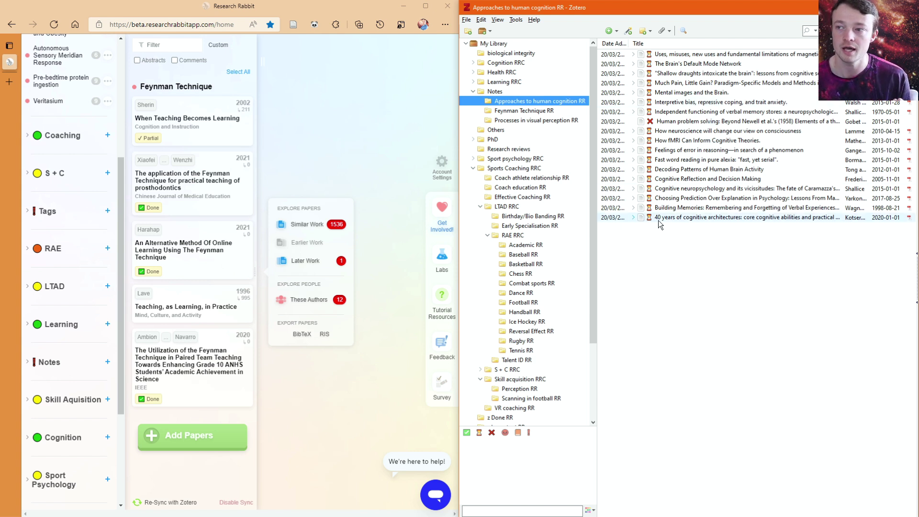
{"action": "left_click", "coordinate": [339, 120]}
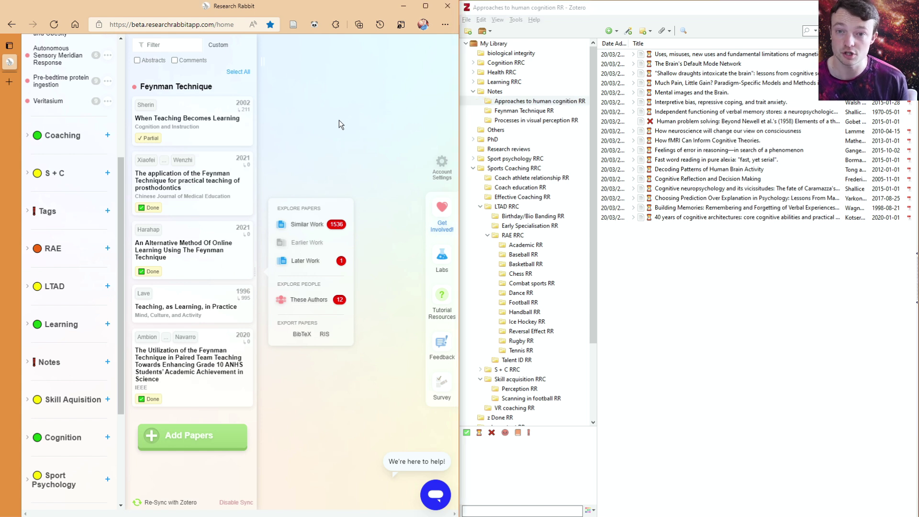